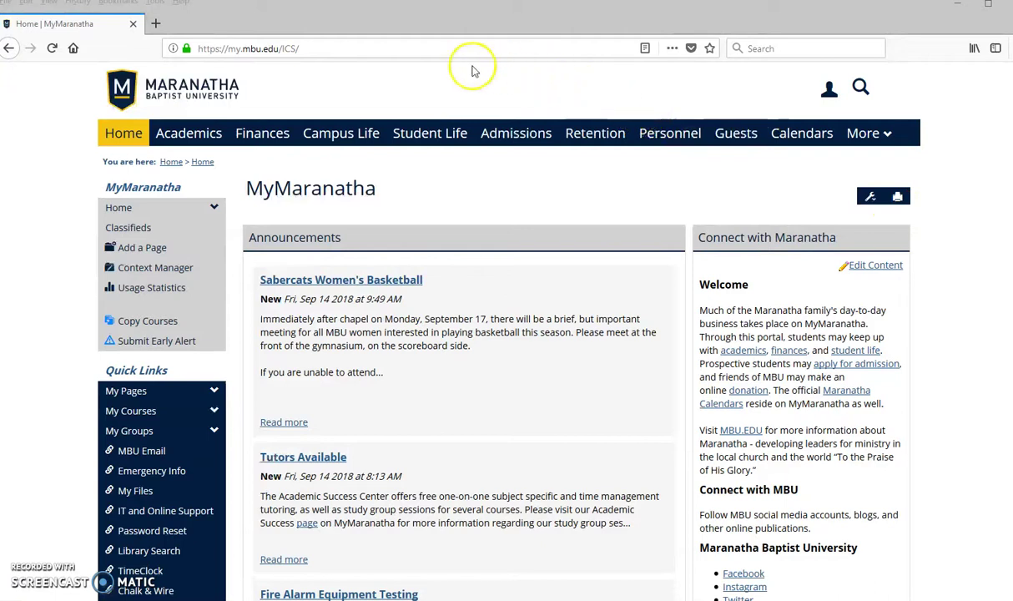
Search the web for "examview 6.2.1" in a new browser tab.
click(155, 23)
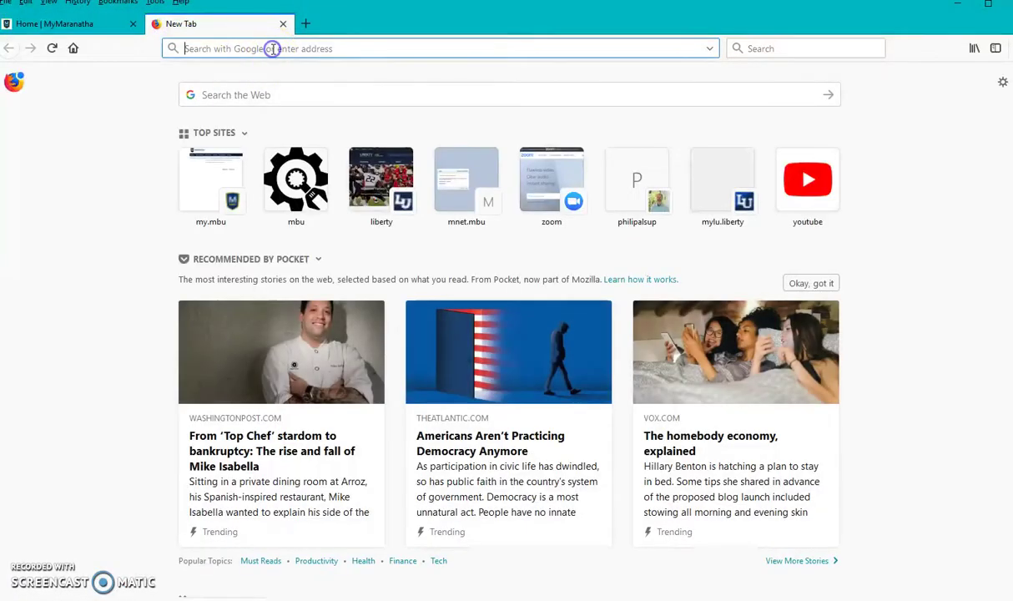
text(exam)
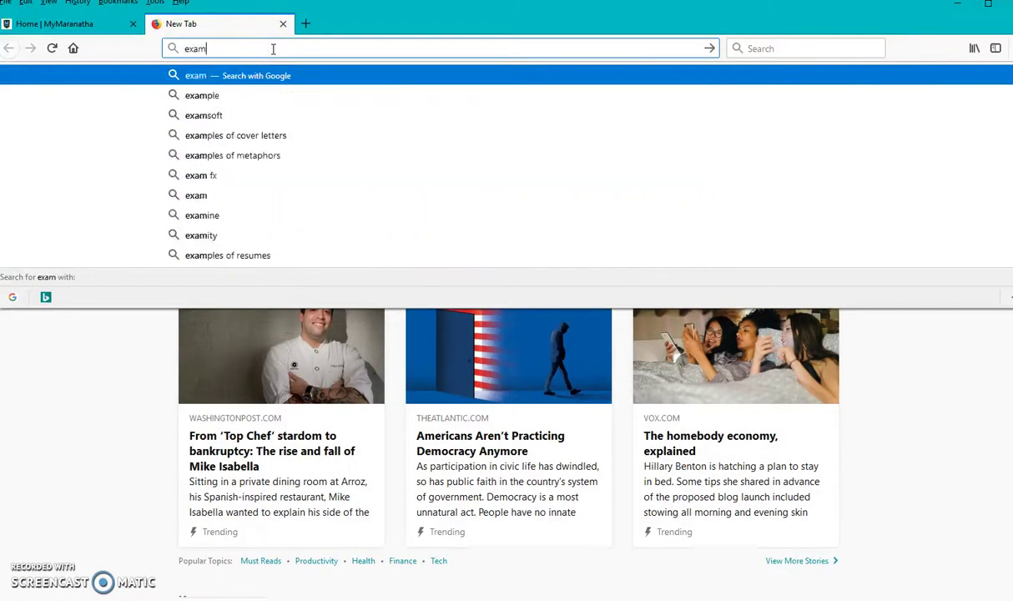
text(view)
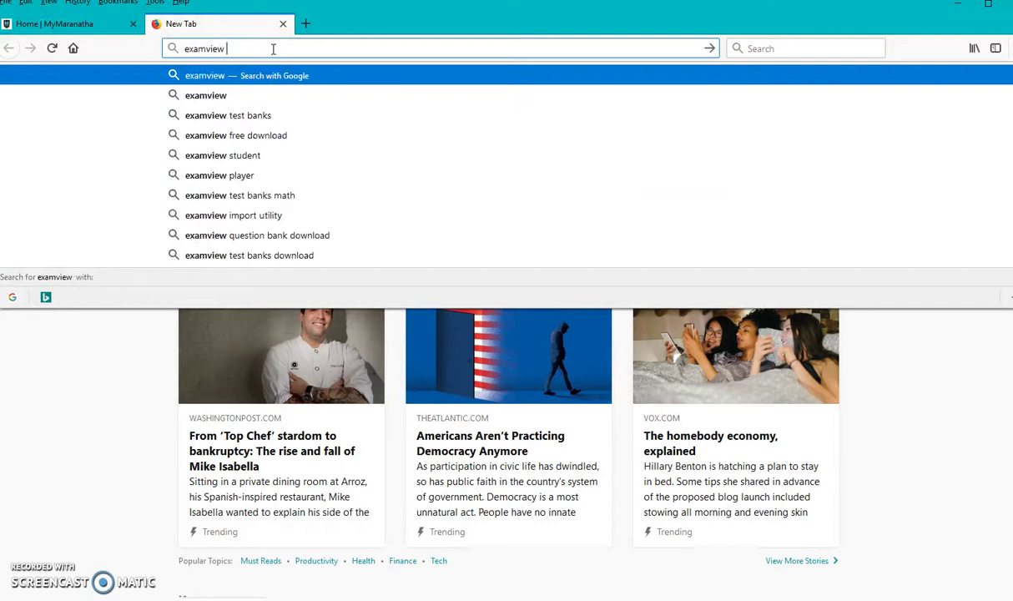
text( 6.2.1)
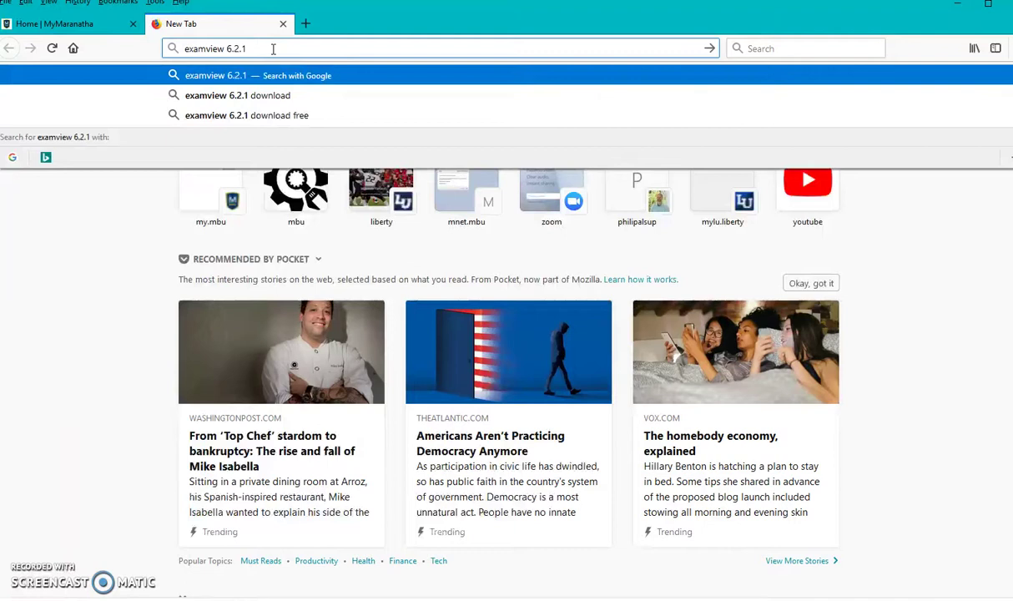
key(Return)
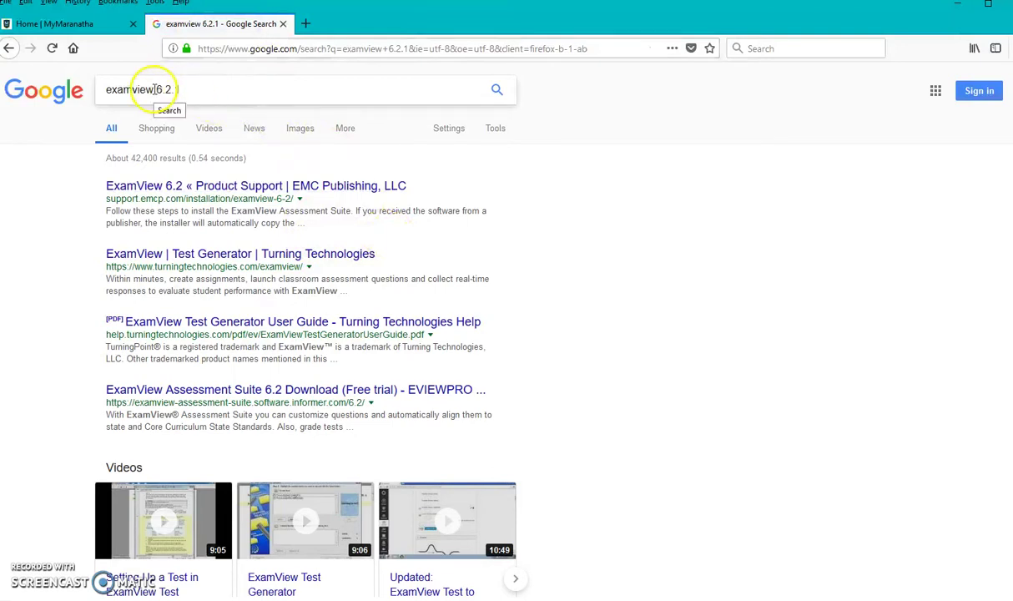
Look through the web search results for ExamView version 6.2.1.
drag(154, 89, 198, 91)
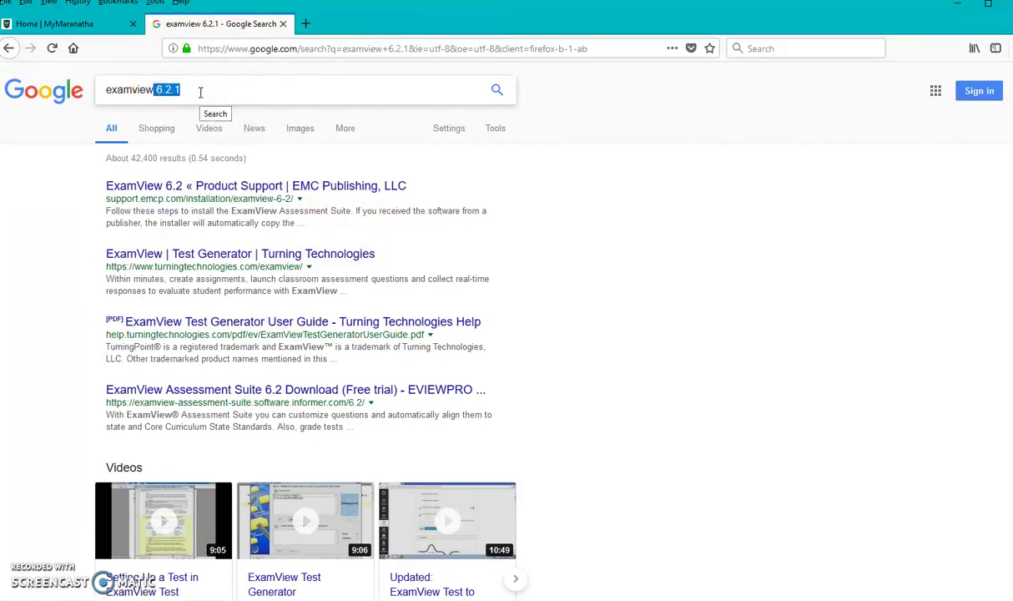
click(202, 90)
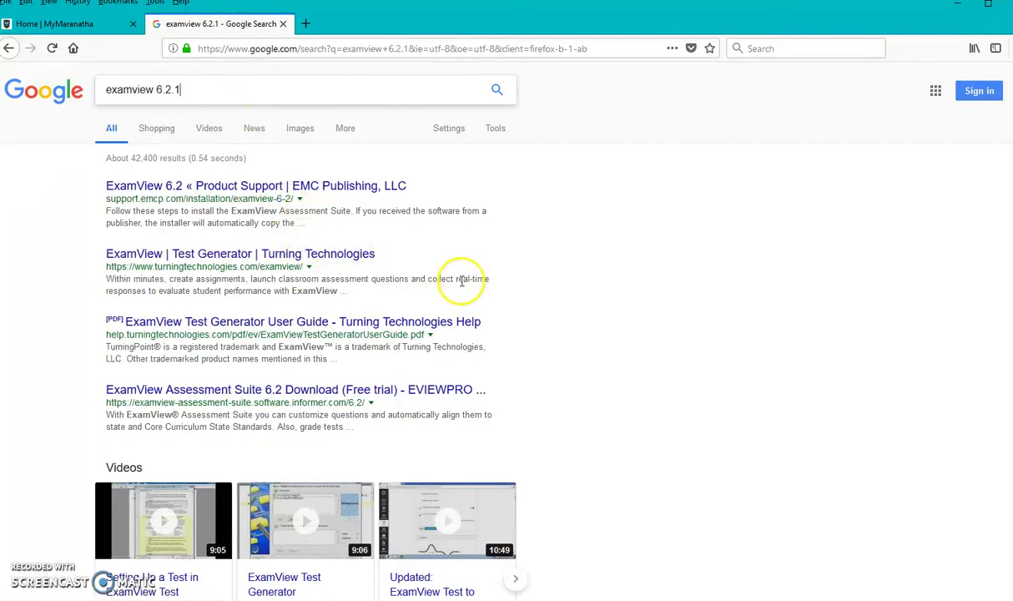
scroll(465, 278, down, 2)
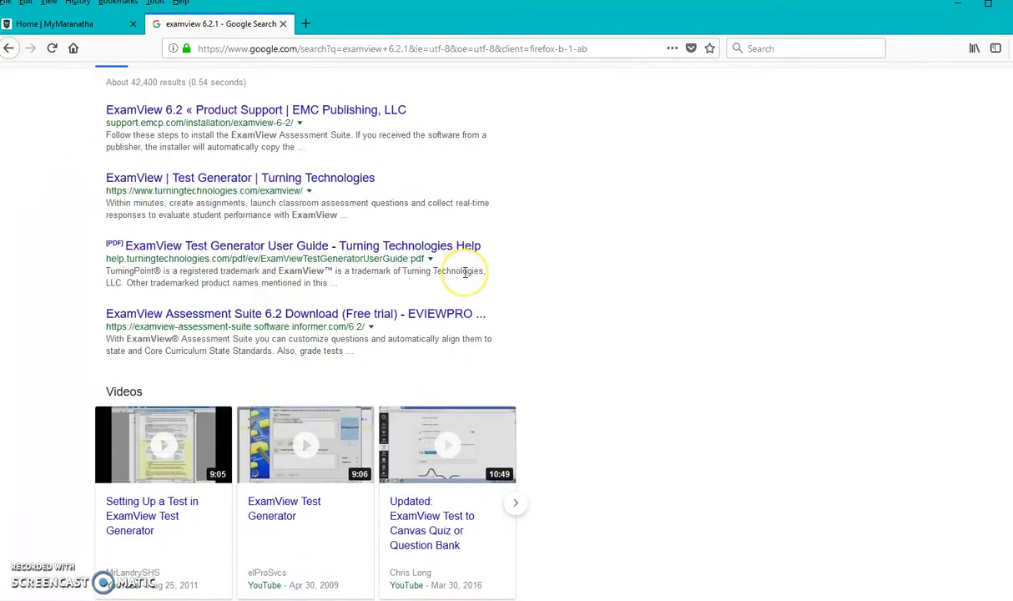
scroll(465, 269, down, 5)
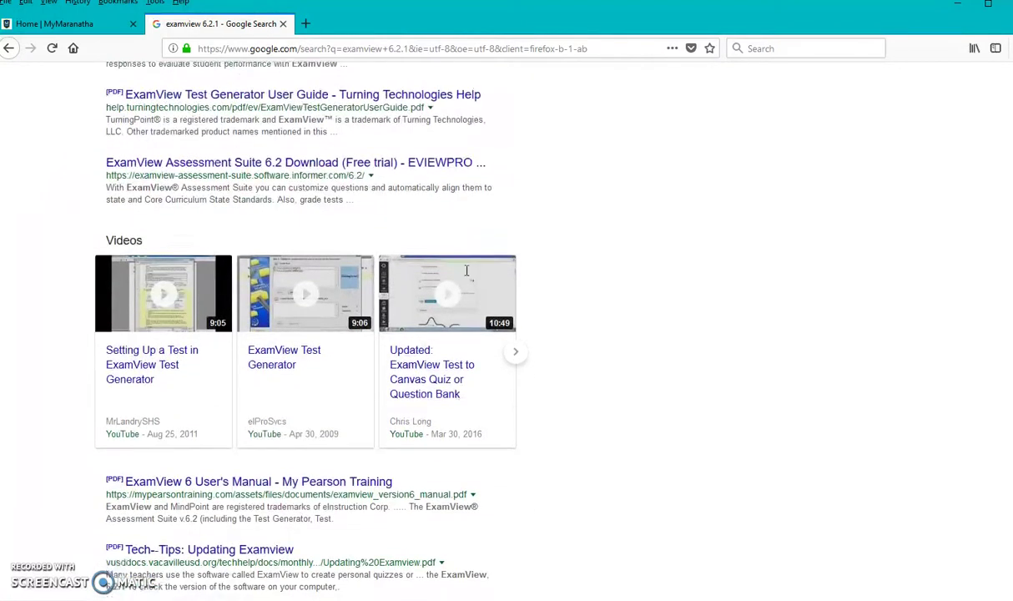
scroll(466, 269, down, 2)
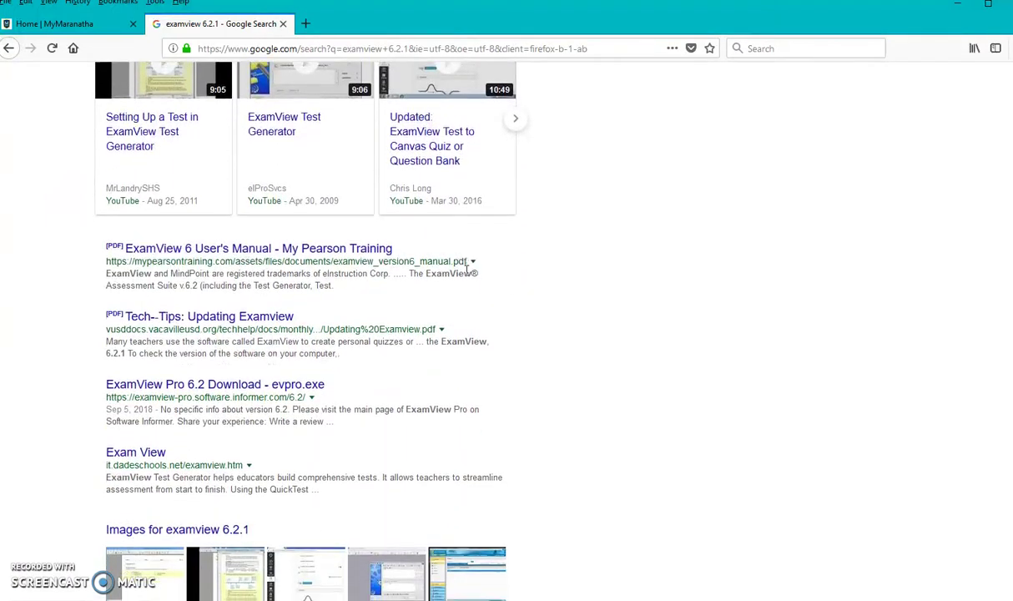
scroll(467, 275, up, 7)
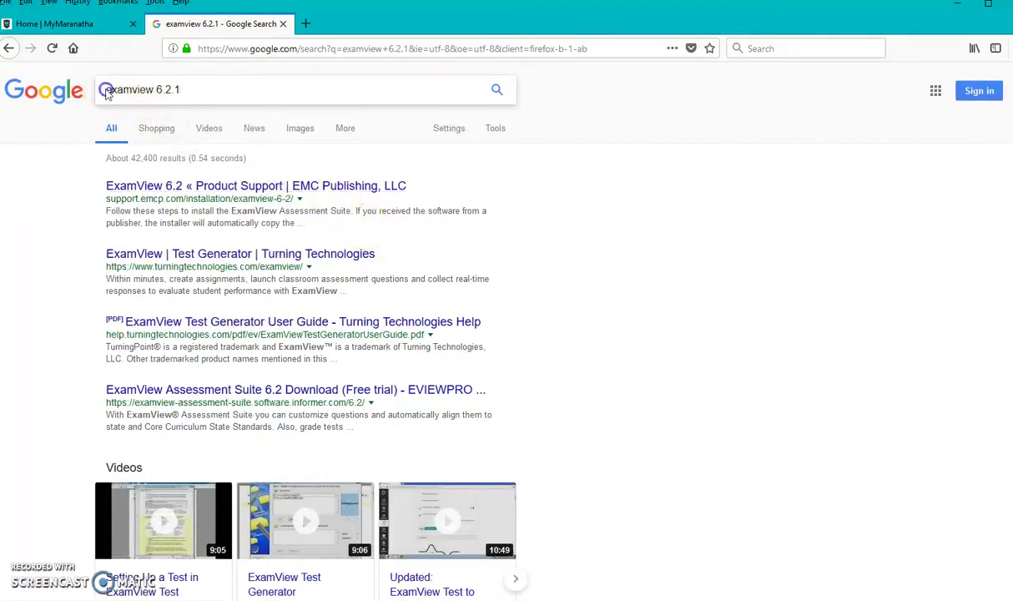
Extend the search query to "examview 6.2.1 Test Generator and Import Utility" without running the search.
drag(192, 92, 100, 90)
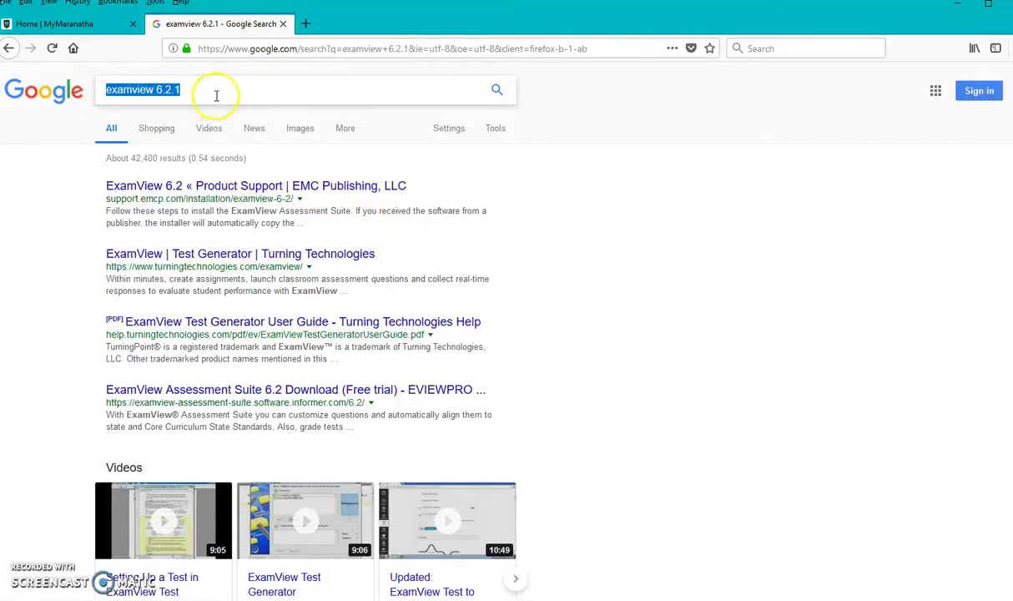
click(278, 93)
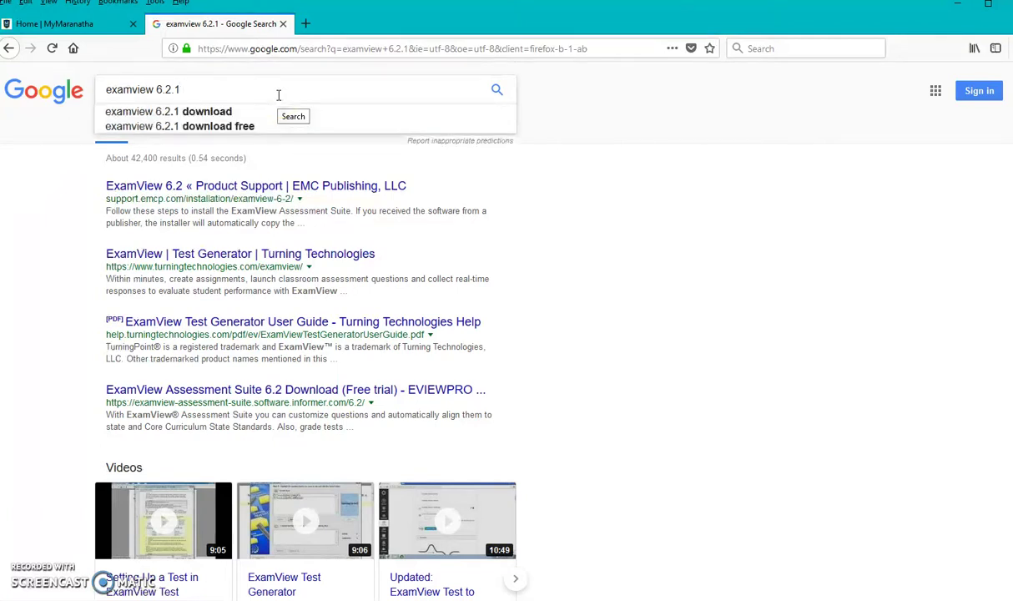
text(Text)
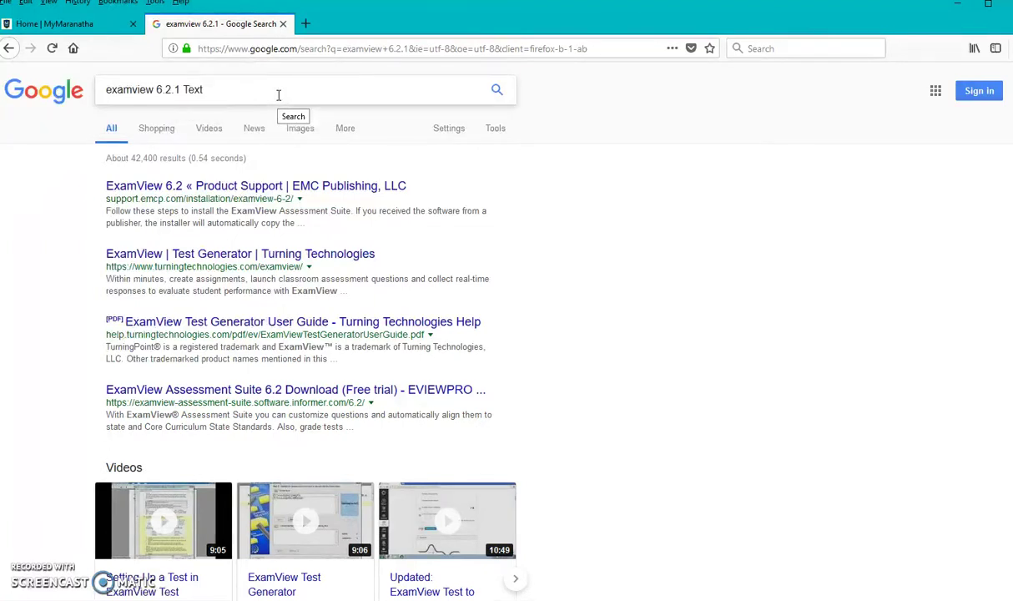
key(BackSpace)
key(BackSpace)
text(st Gener)
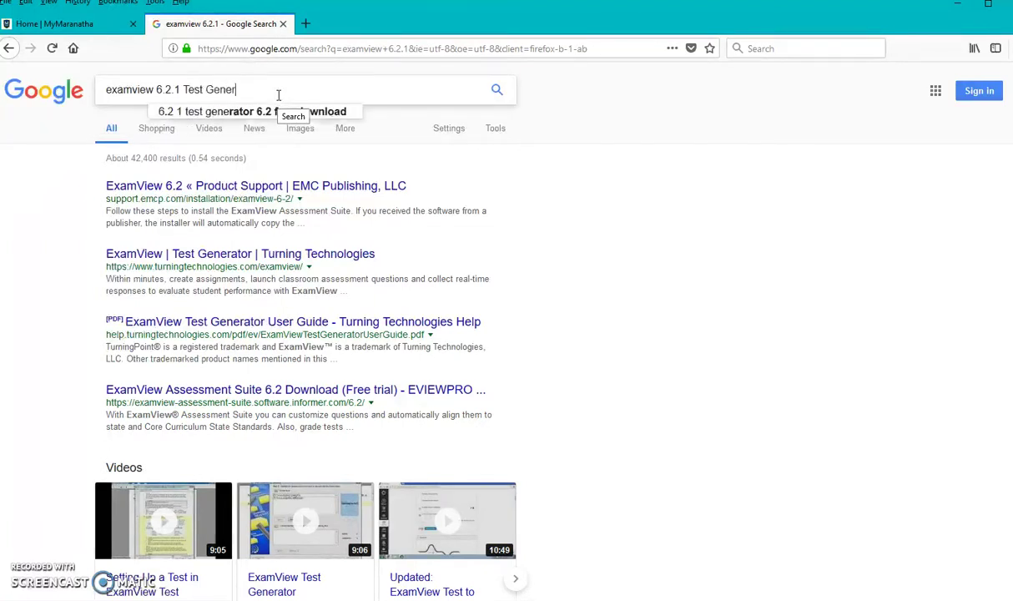
text(ator and)
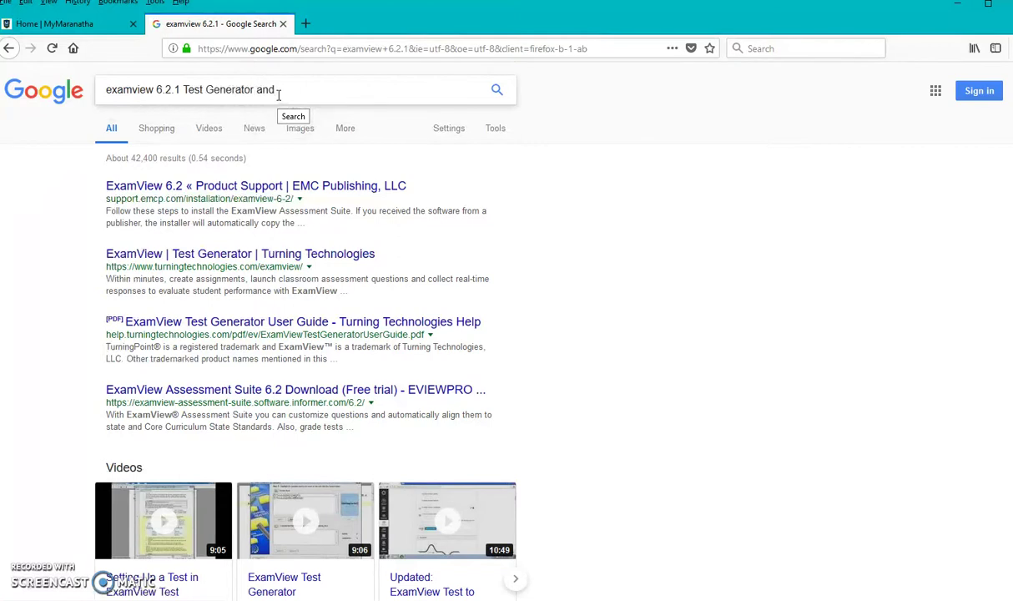
text( Import Unt)
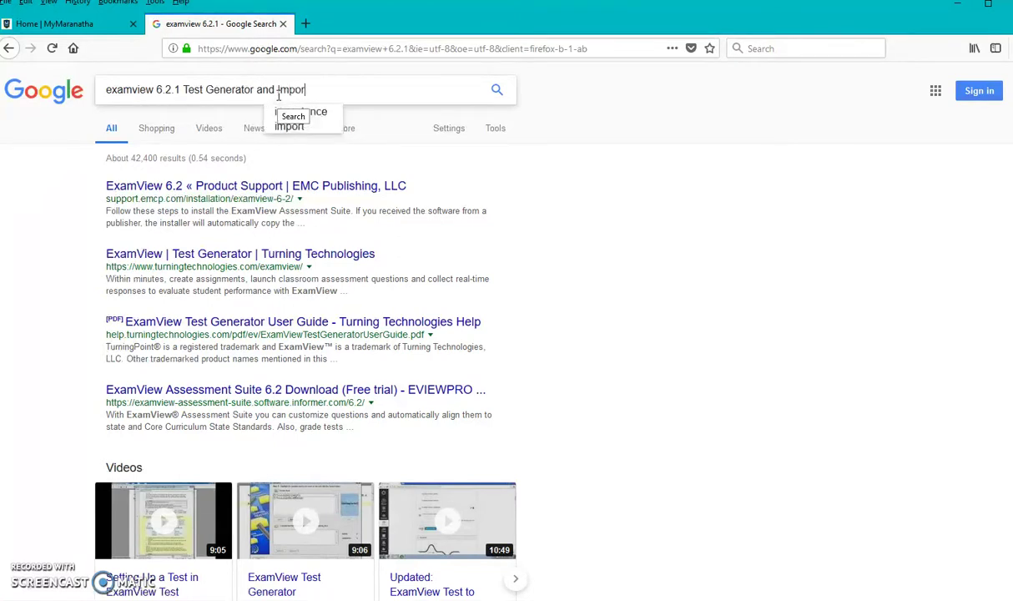
key(BackSpace)
key(BackSpace)
text(tili)
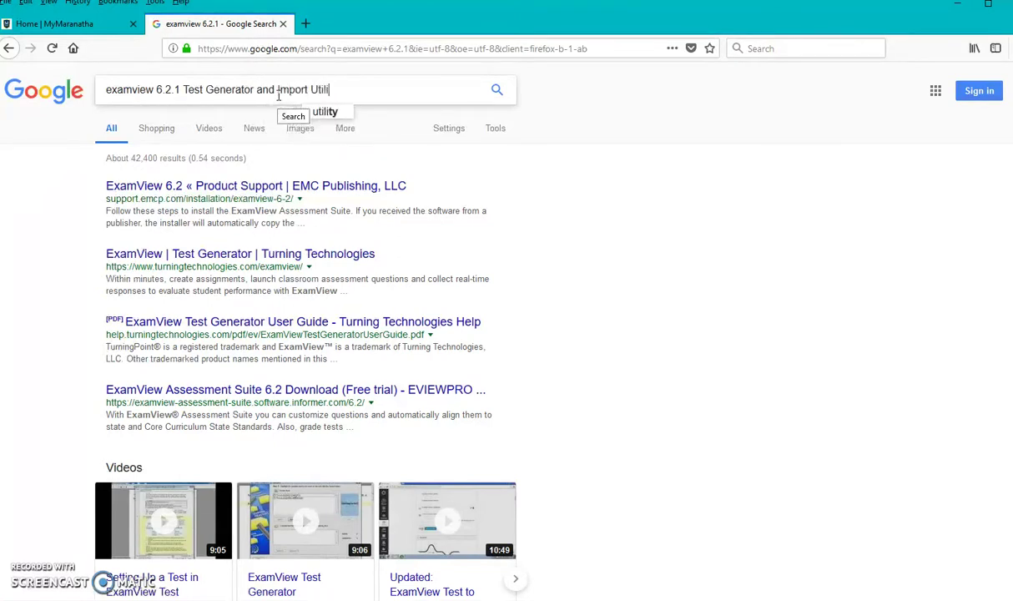
text(ty)
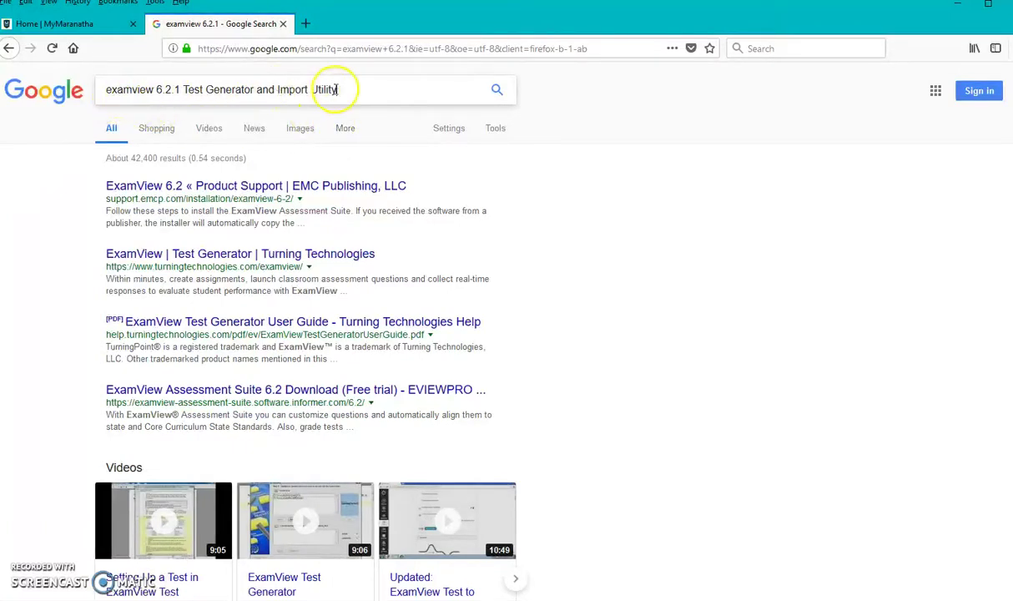
drag(180, 92, 106, 94)
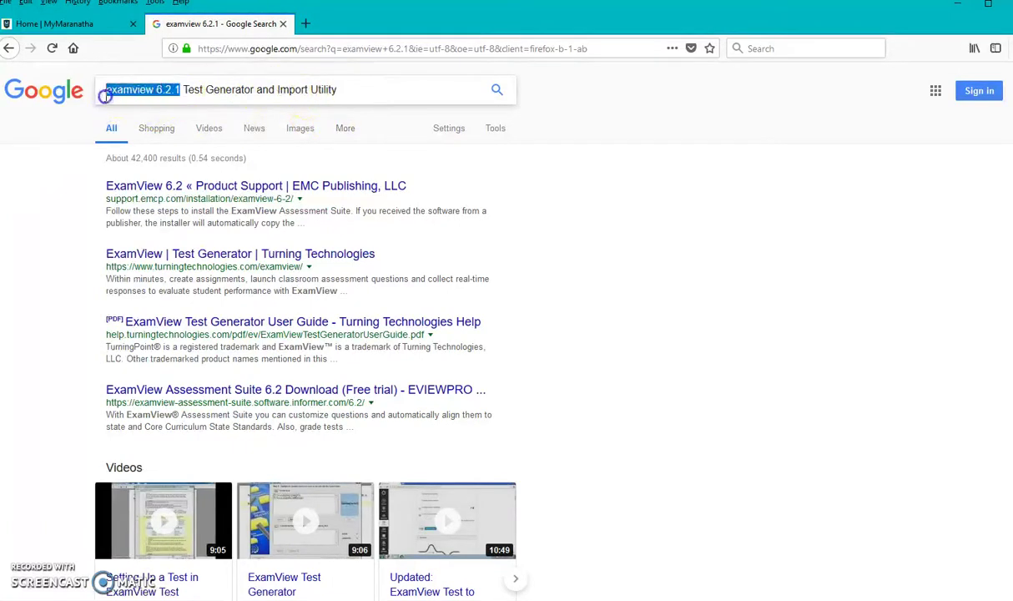
drag(183, 92, 364, 93)
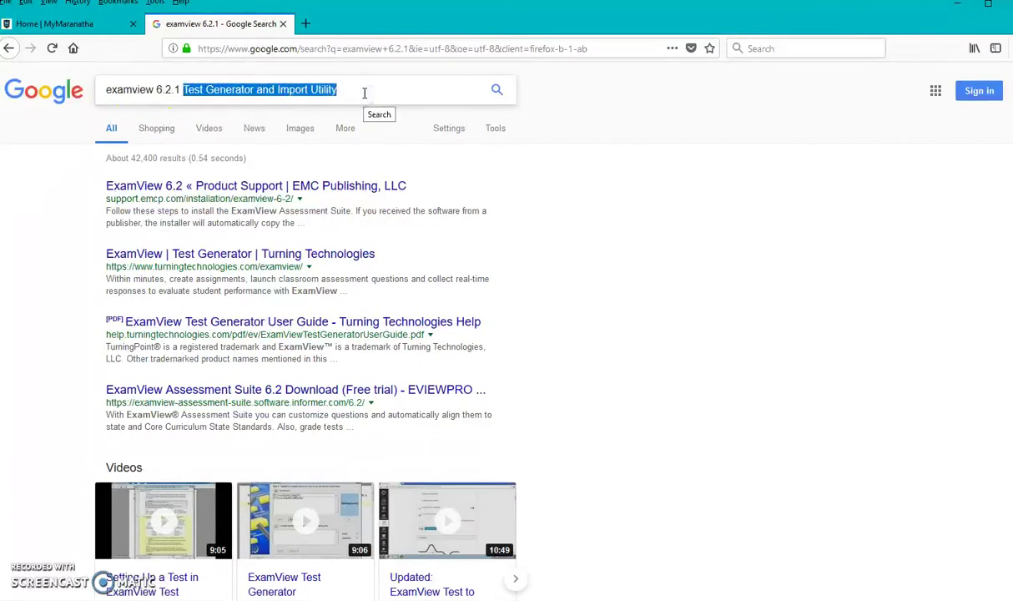
click(364, 93)
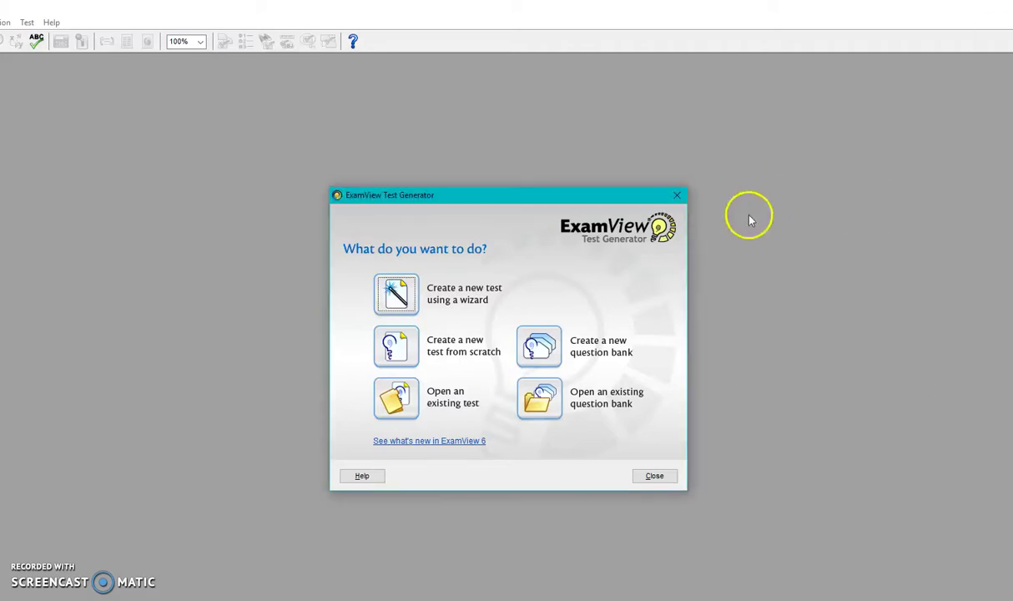
Close the ExamView Test Generator start dialog and return to the MyMaranatha portal page in Firefox.
click(675, 194)
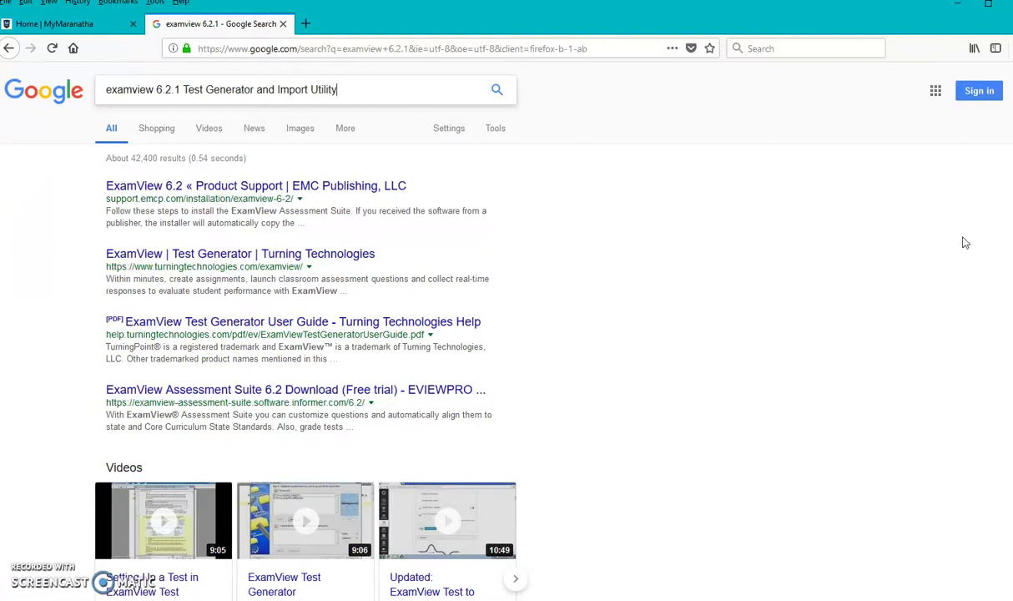
click(97, 32)
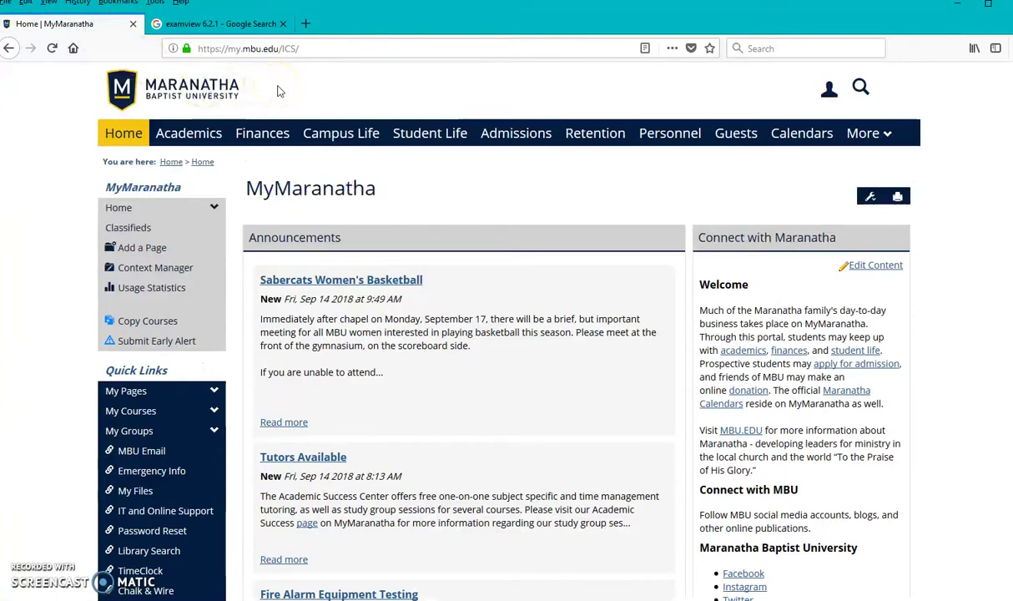
click(305, 88)
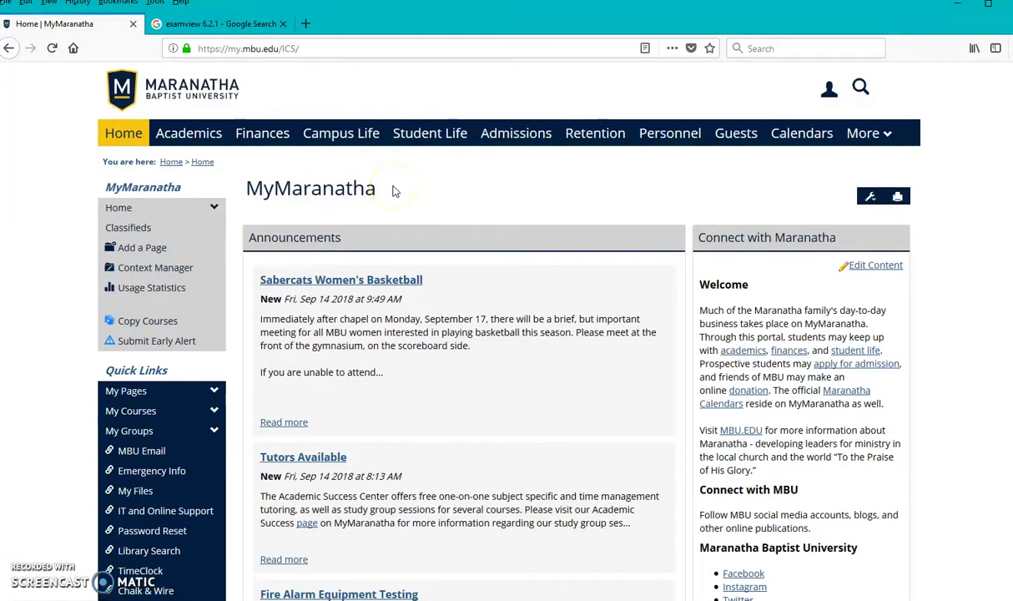
Open the EDUC 303 01 - Educational Psychology course from the My Courses quick links.
scroll(395, 191, down, 2)
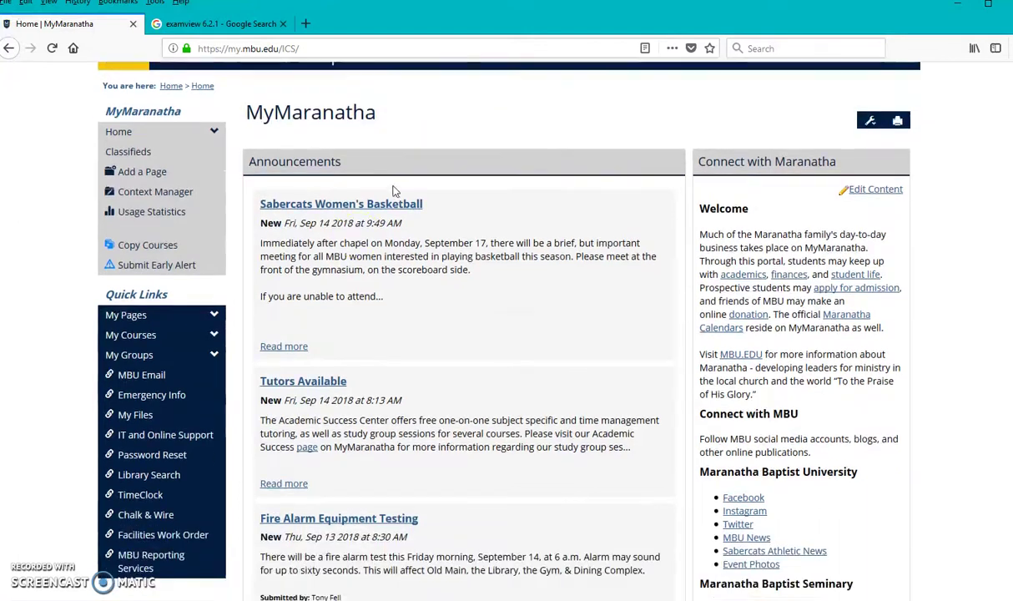
click(216, 334)
click(149, 394)
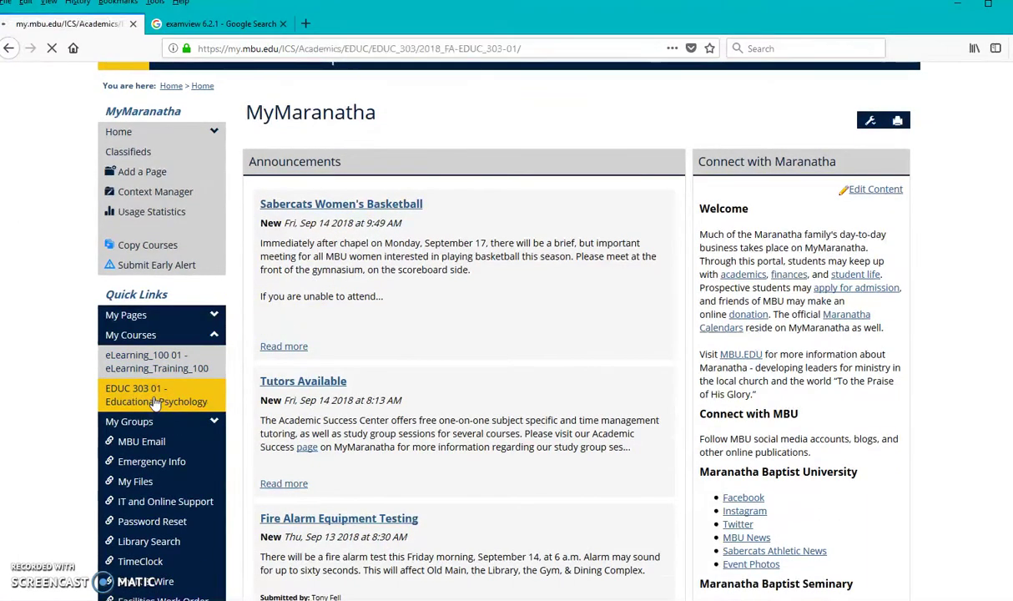
Examine the Course Content Import feature among the course's new-page options, and return to the course announcements without adding a page.
scroll(283, 375, down, 3)
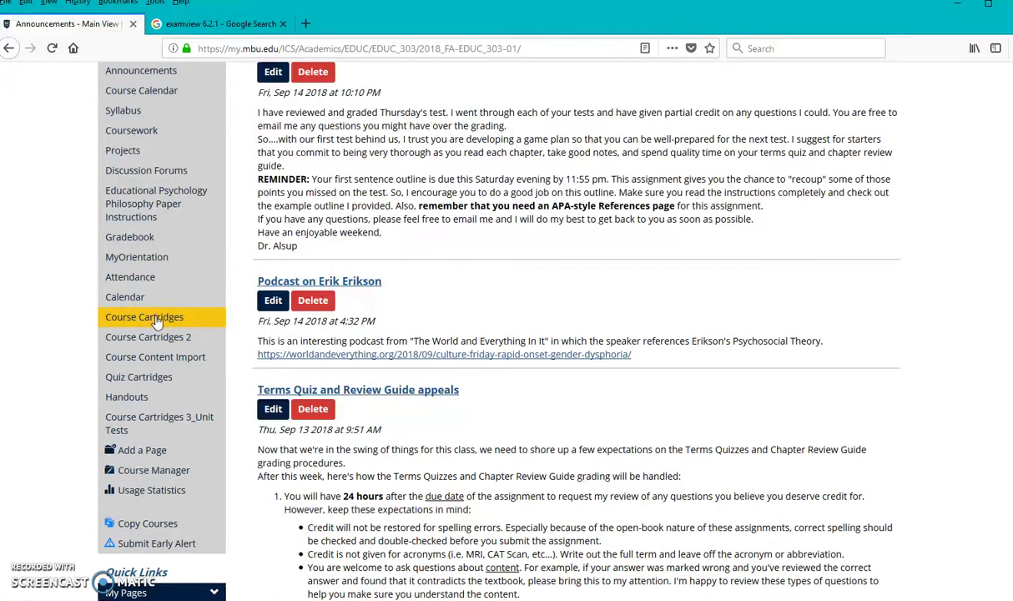
scroll(157, 321, up, 2)
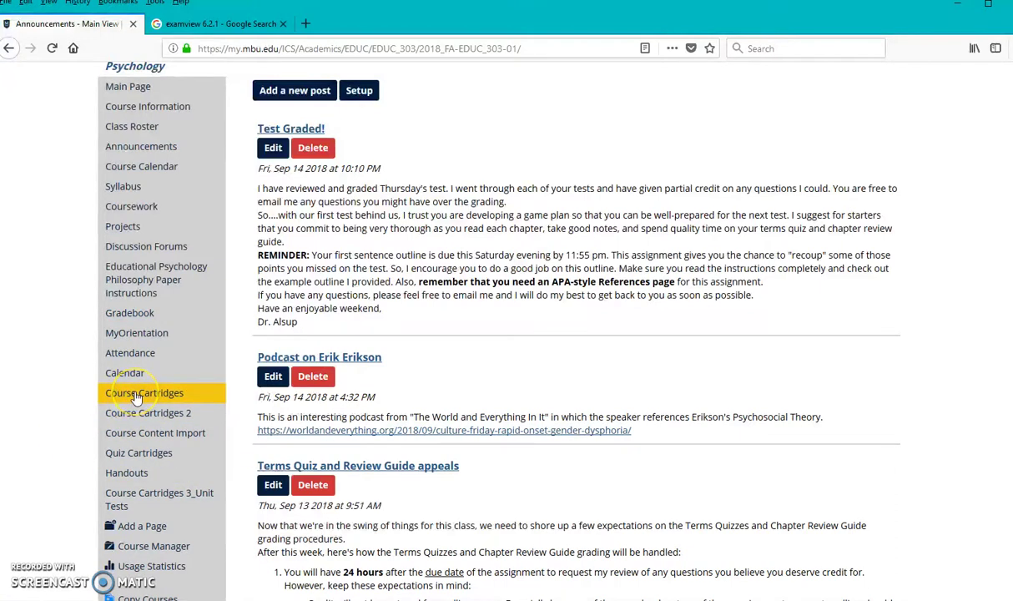
click(139, 527)
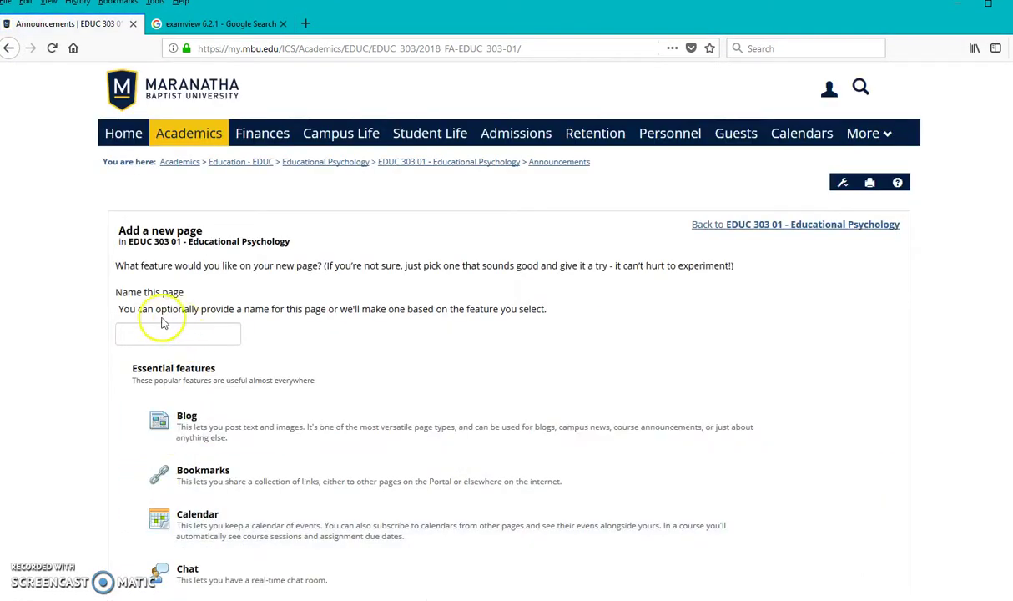
click(170, 333)
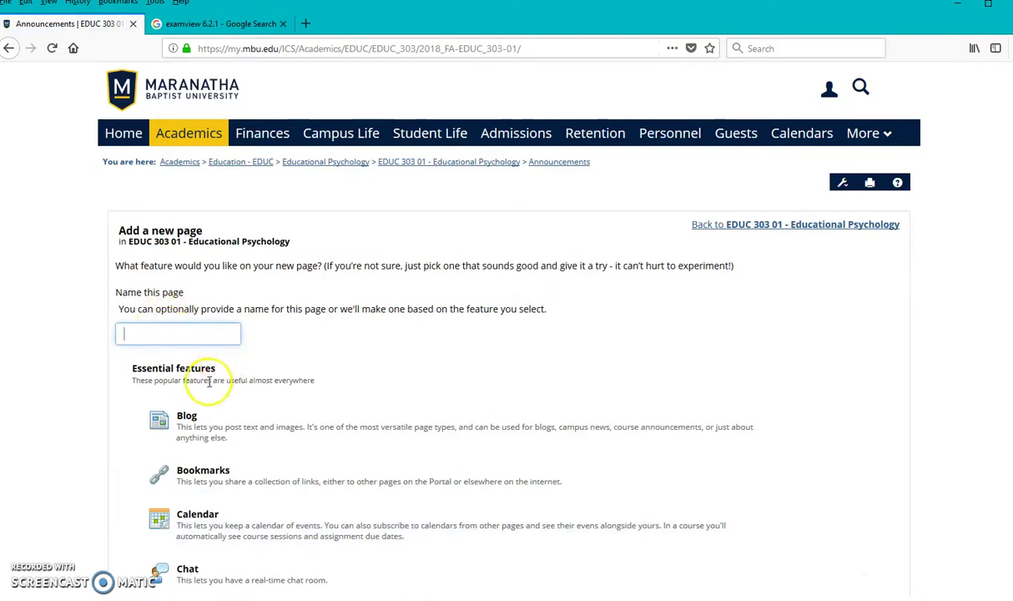
scroll(210, 383, down, 3)
scroll(210, 386, down, 5)
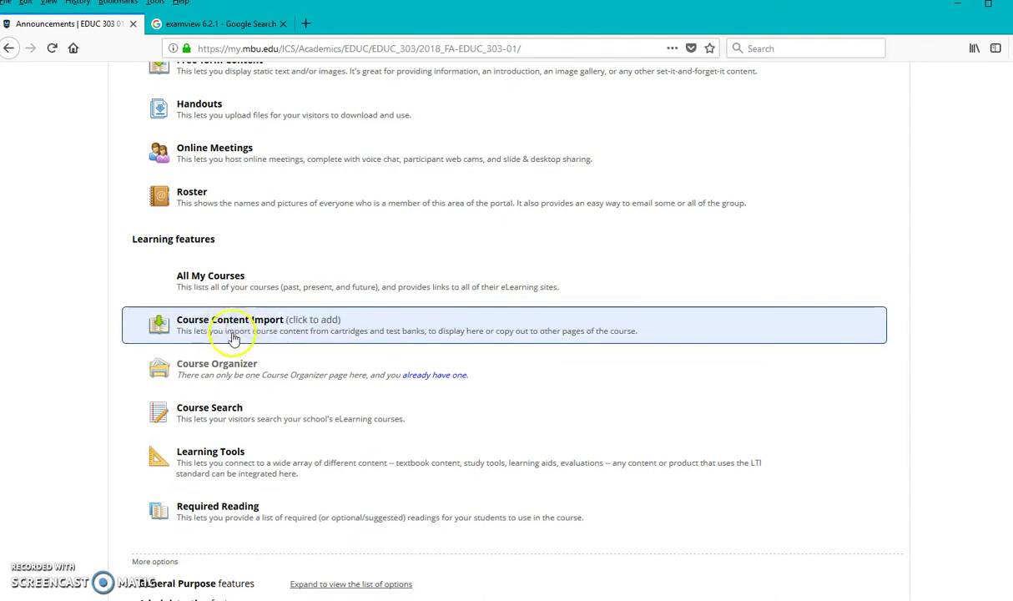
scroll(233, 334, up, 7)
scroll(197, 338, down, 8)
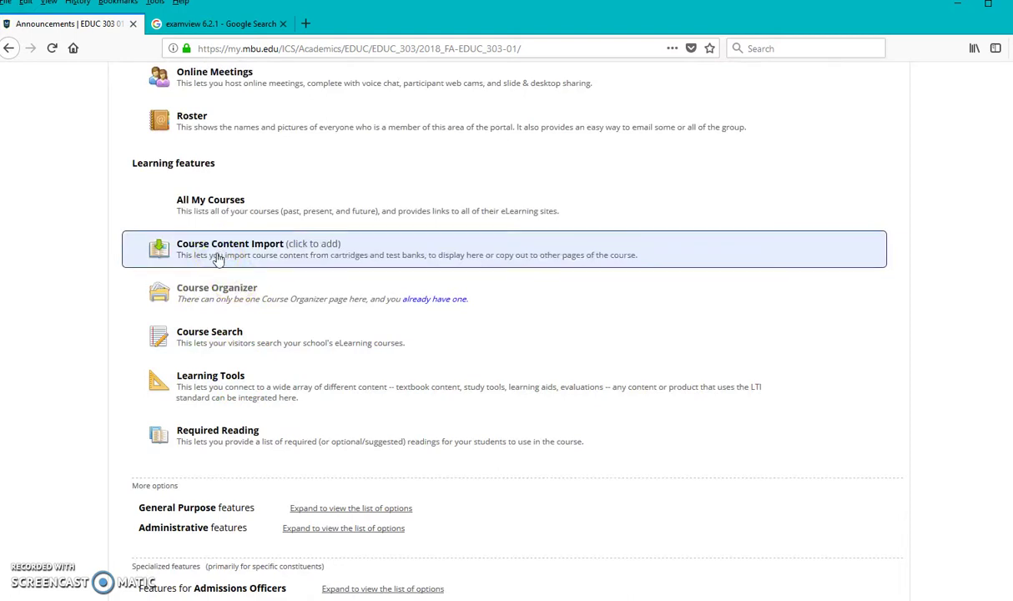
scroll(219, 316, up, 8)
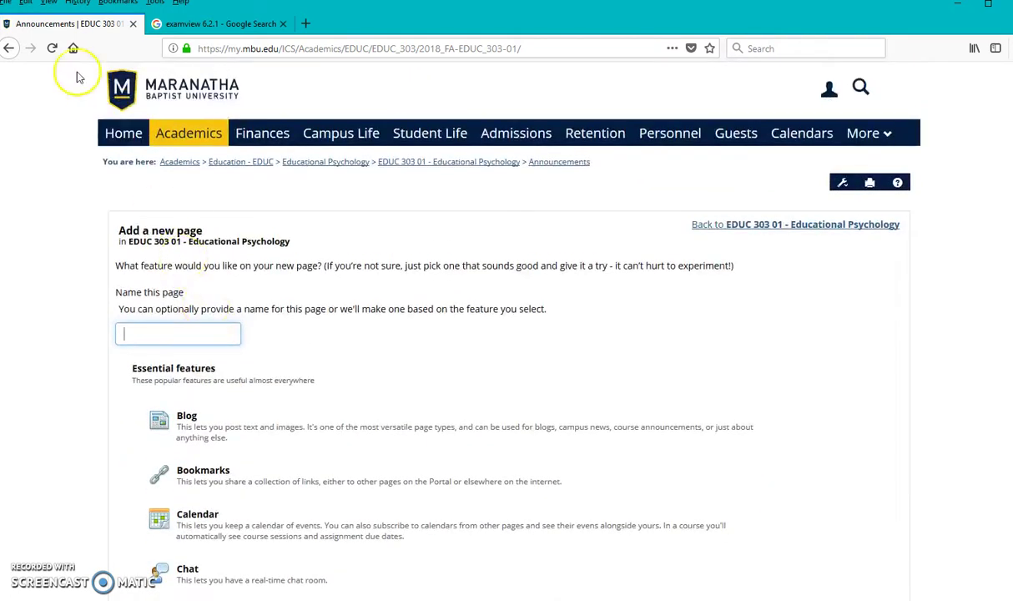
click(9, 48)
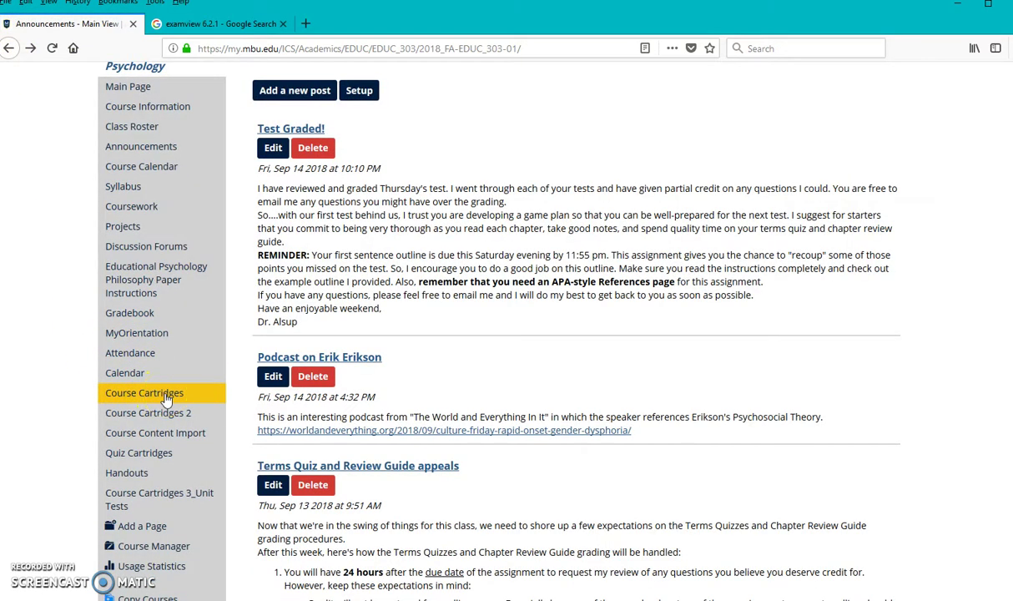
Open the Course Cartridges page of the EDUC 303 01 - Educational Psychology course.
scroll(166, 400, down, 2)
click(162, 318)
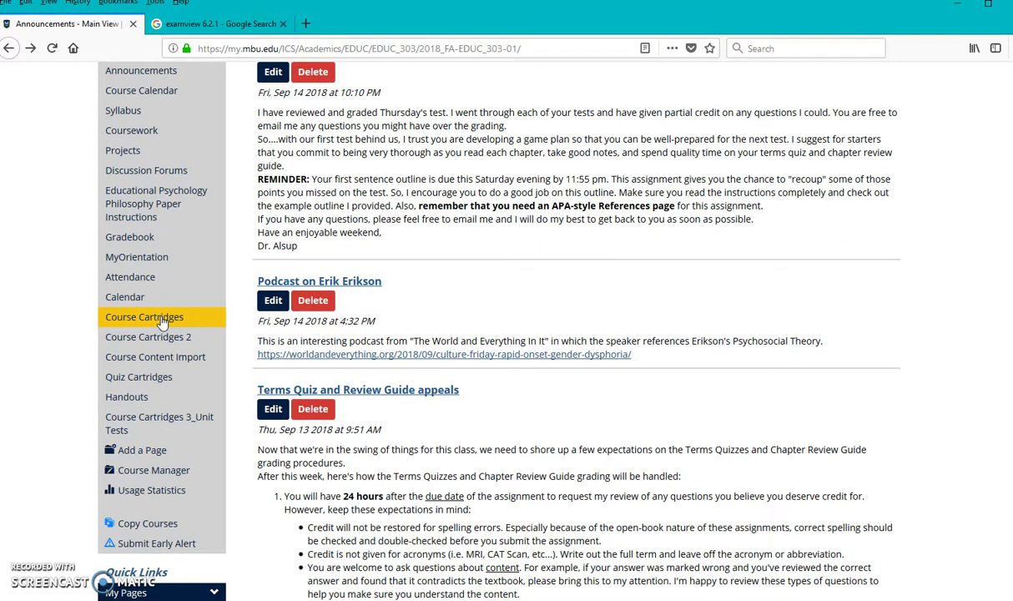
click(147, 319)
click(147, 322)
click(147, 323)
click(145, 324)
click(144, 326)
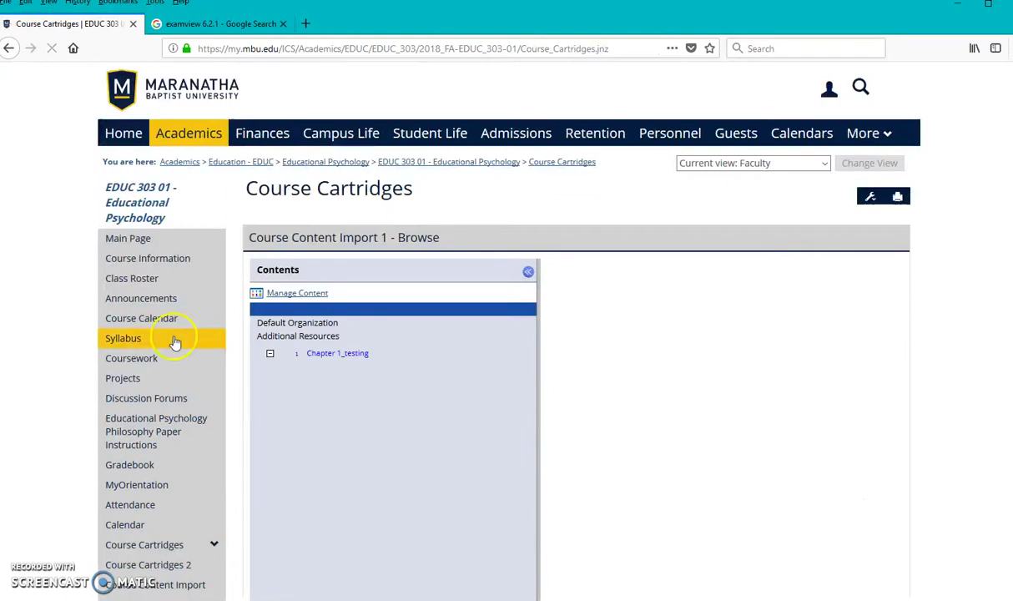
click(302, 382)
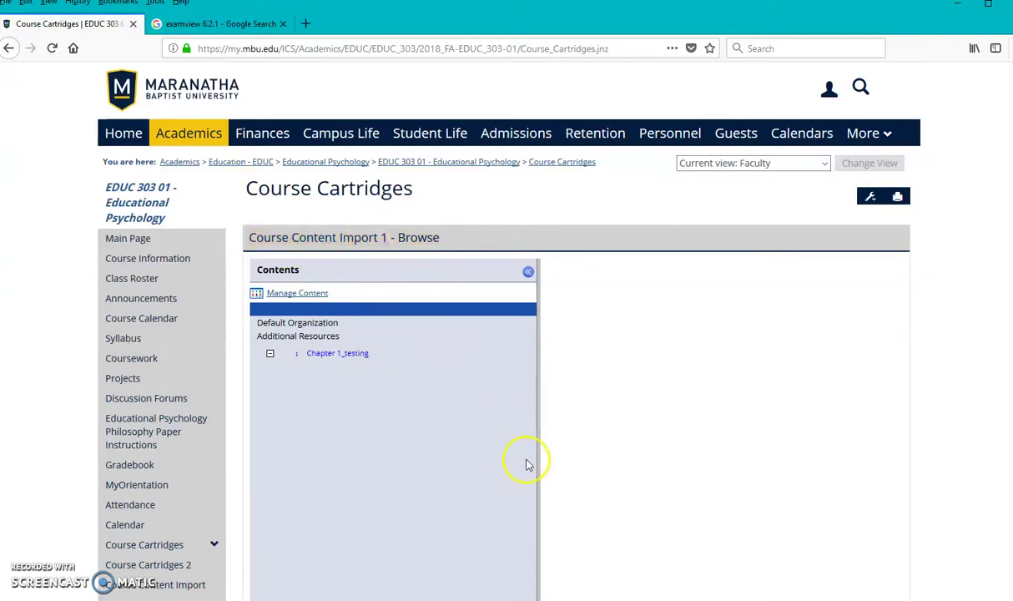
Examine the chapter cartridges in the Course Content Import features stacked on the Course Cartridges page.
scroll(496, 441, down, 5)
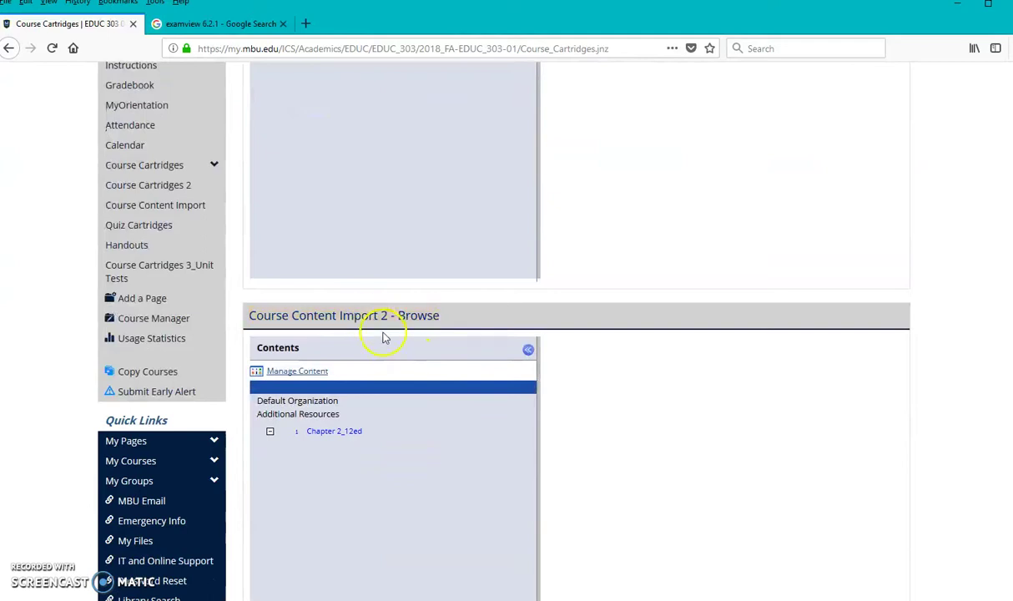
scroll(387, 340, down, 12)
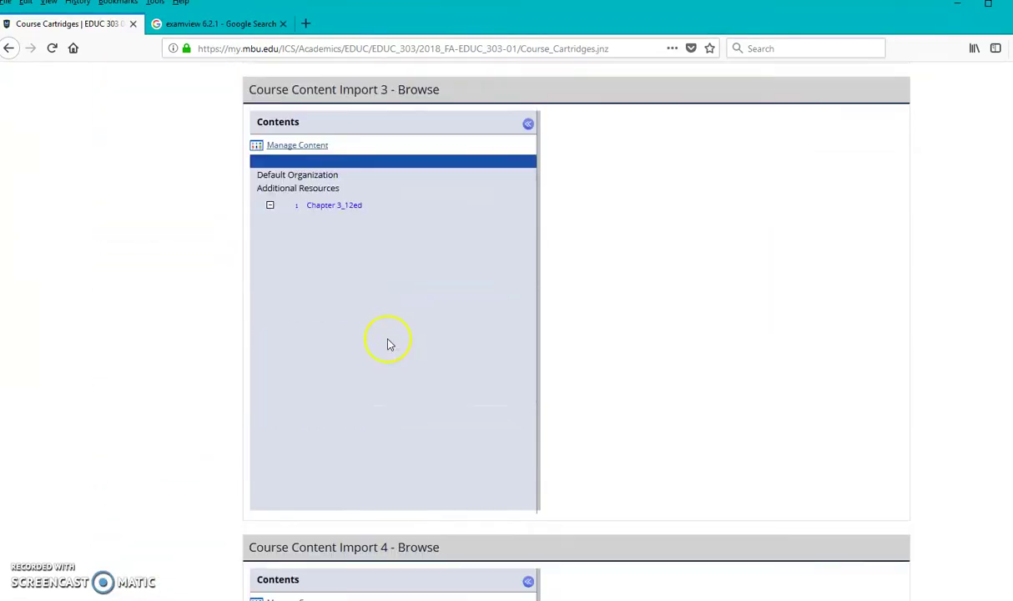
scroll(392, 344, down, 12)
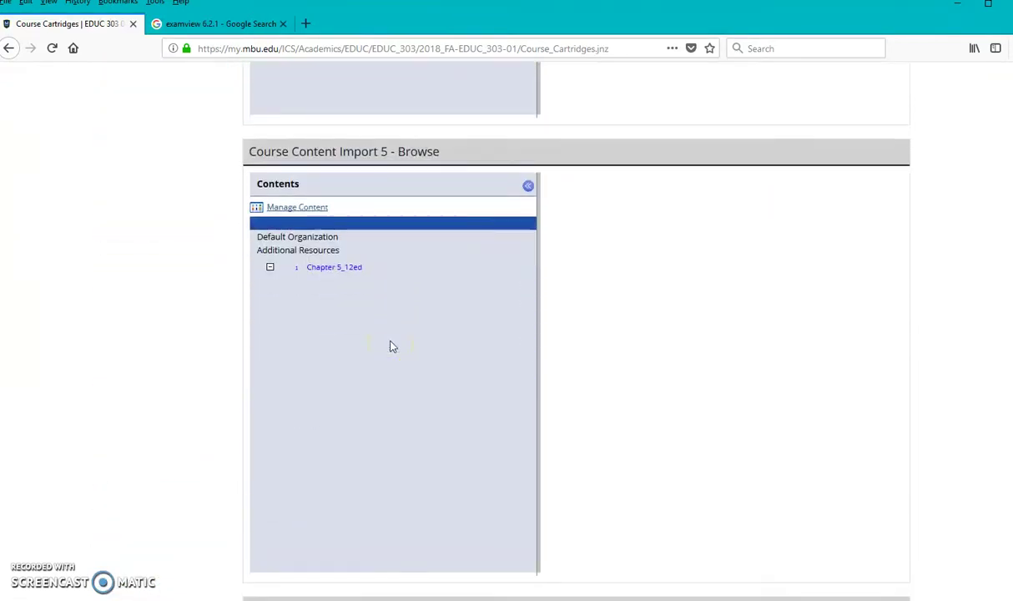
scroll(393, 347, down, 12)
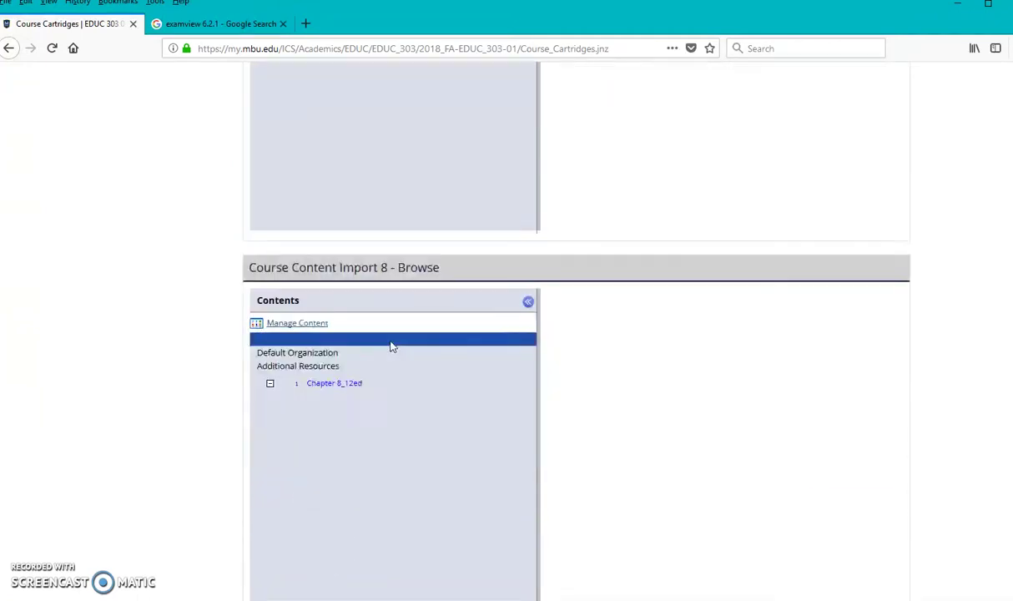
scroll(392, 347, down, 6)
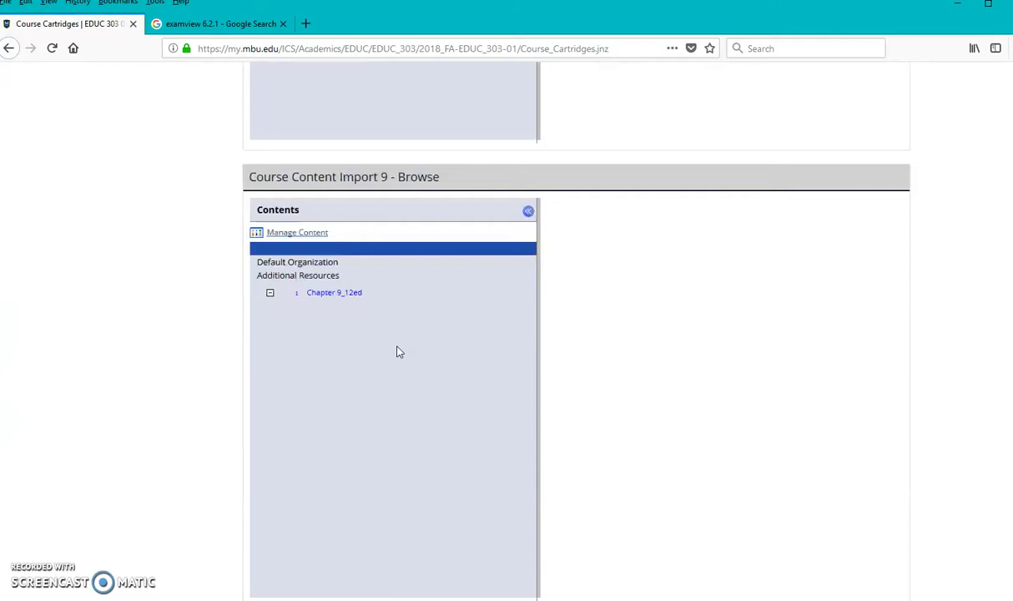
scroll(396, 359, down, 5)
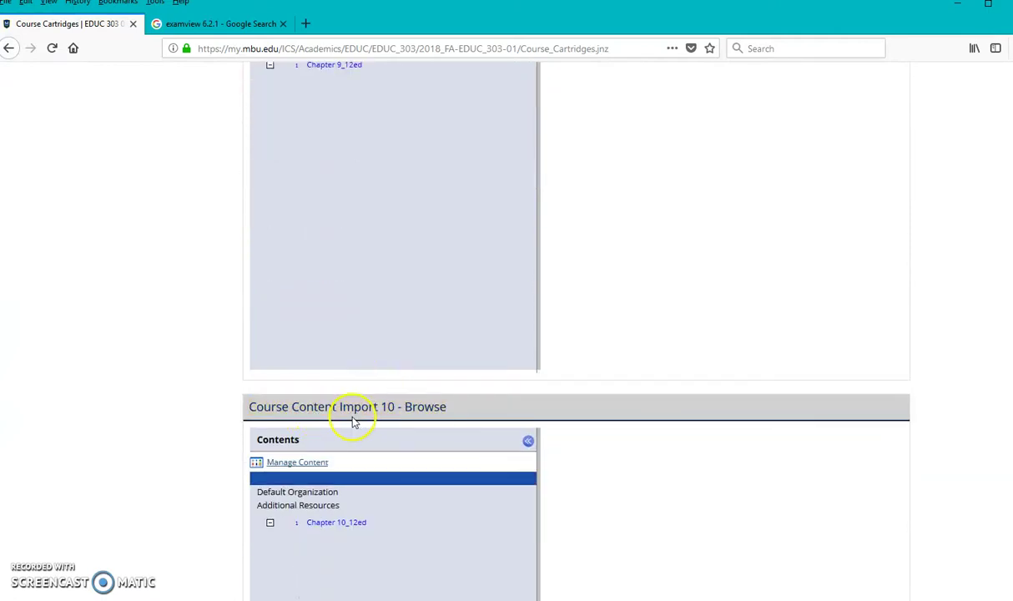
scroll(364, 416, up, 10)
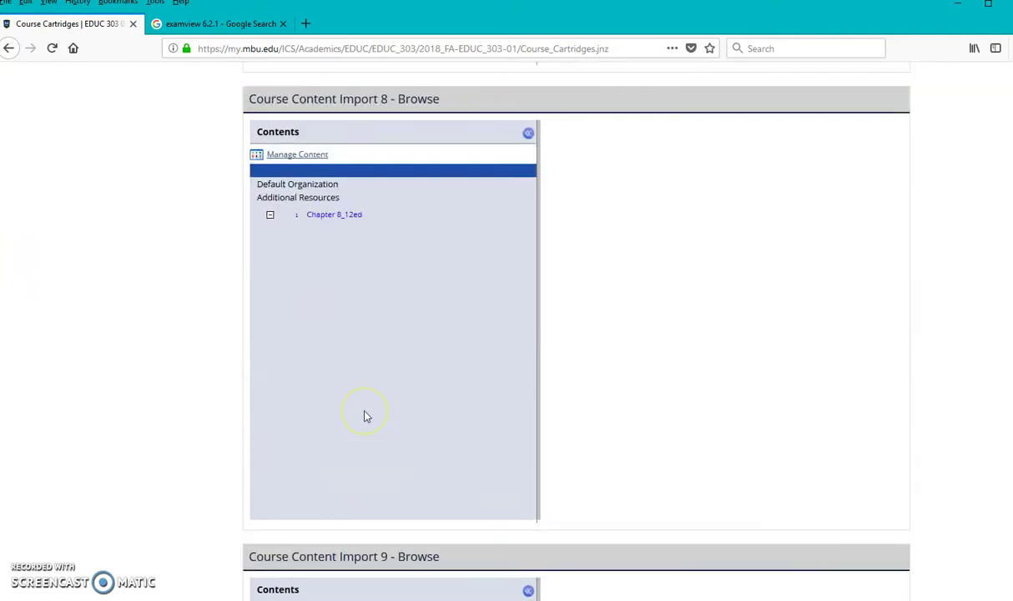
scroll(364, 416, up, 20)
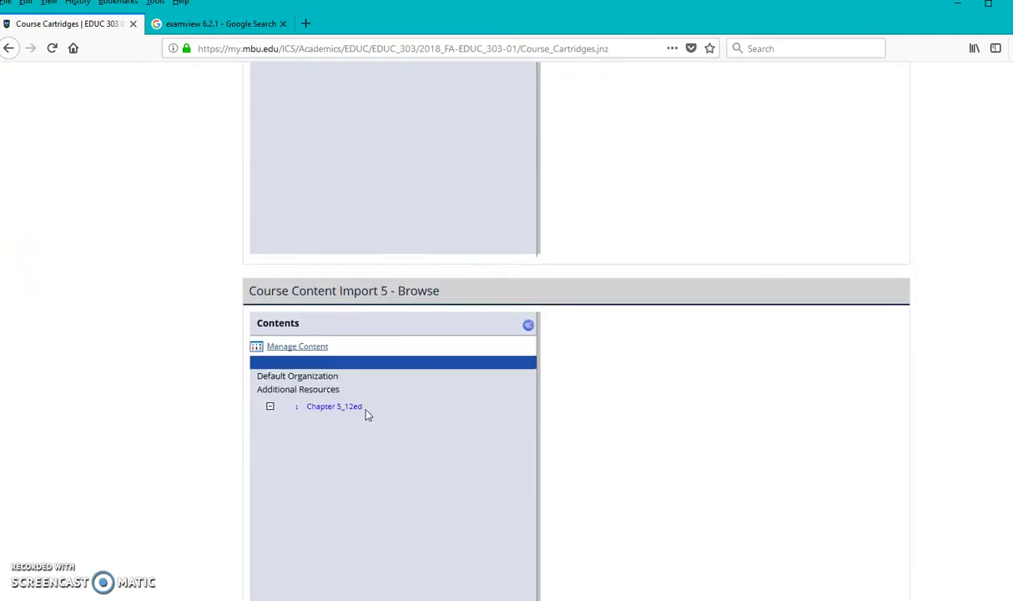
scroll(367, 414, up, 18)
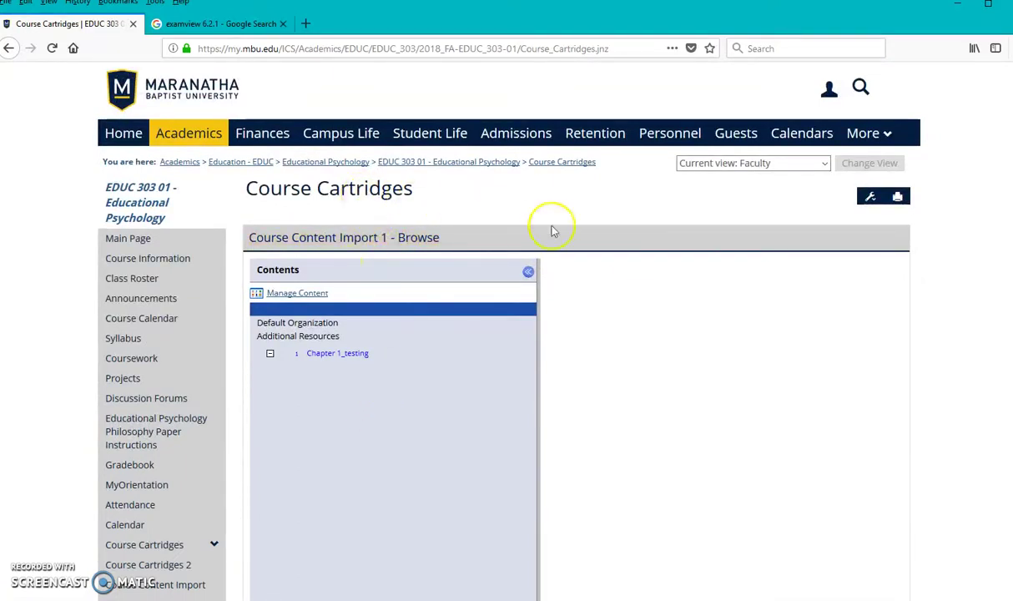
Review the feature list and add-feature limit in the Course Cartridges page options, and return to the page.
click(870, 198)
click(401, 222)
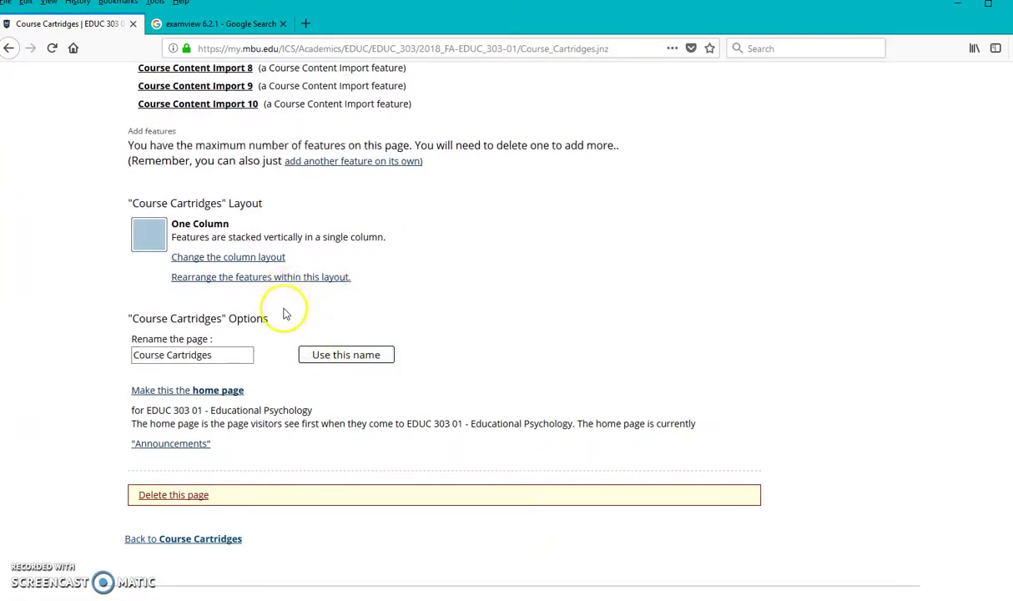
scroll(284, 315, up, 5)
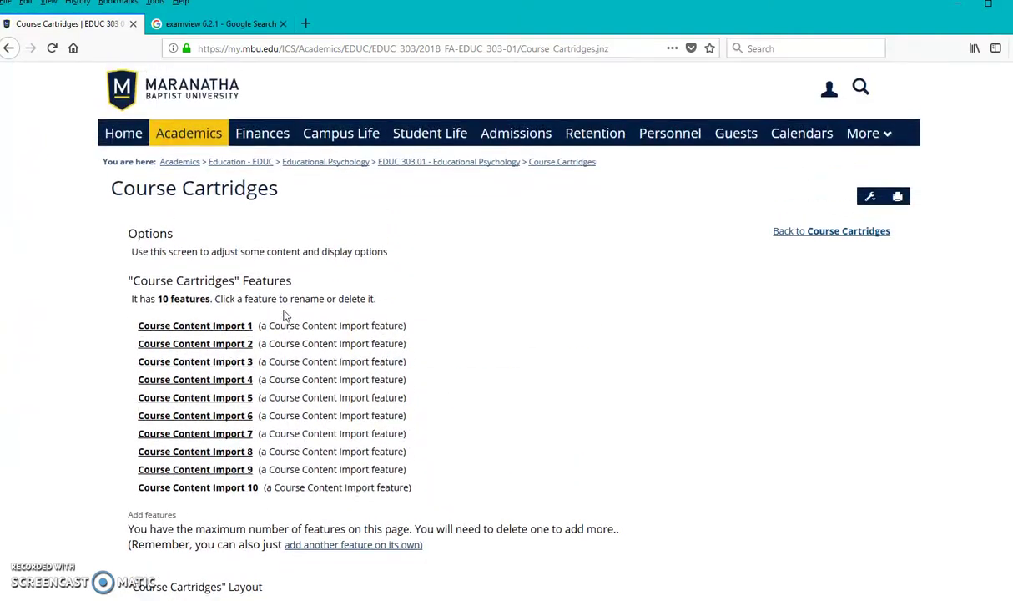
click(546, 164)
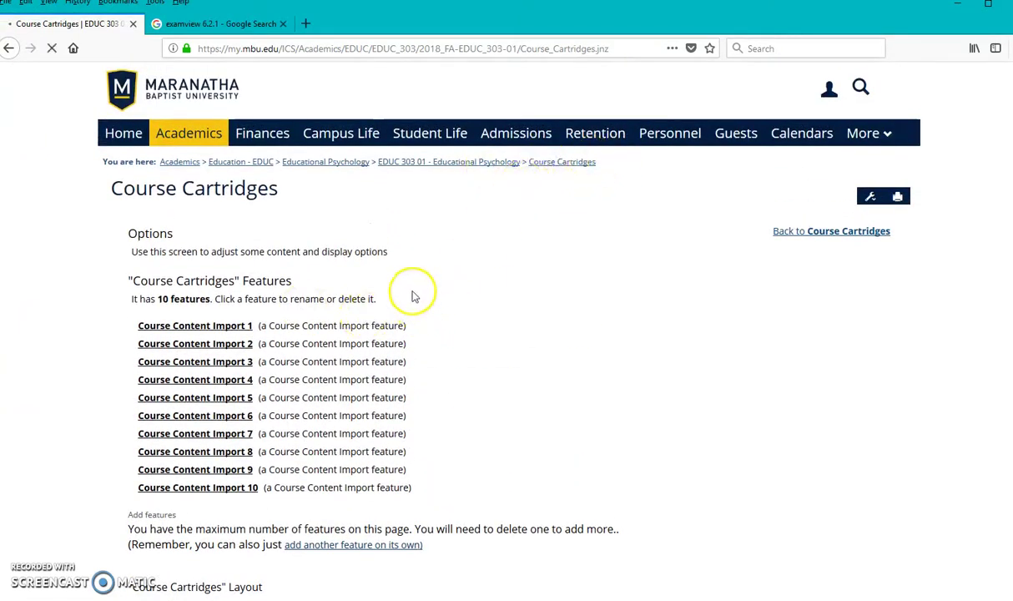
Open the Course Cartridges 2 page and display its page options down to the add-features section.
scroll(192, 384, down, 2)
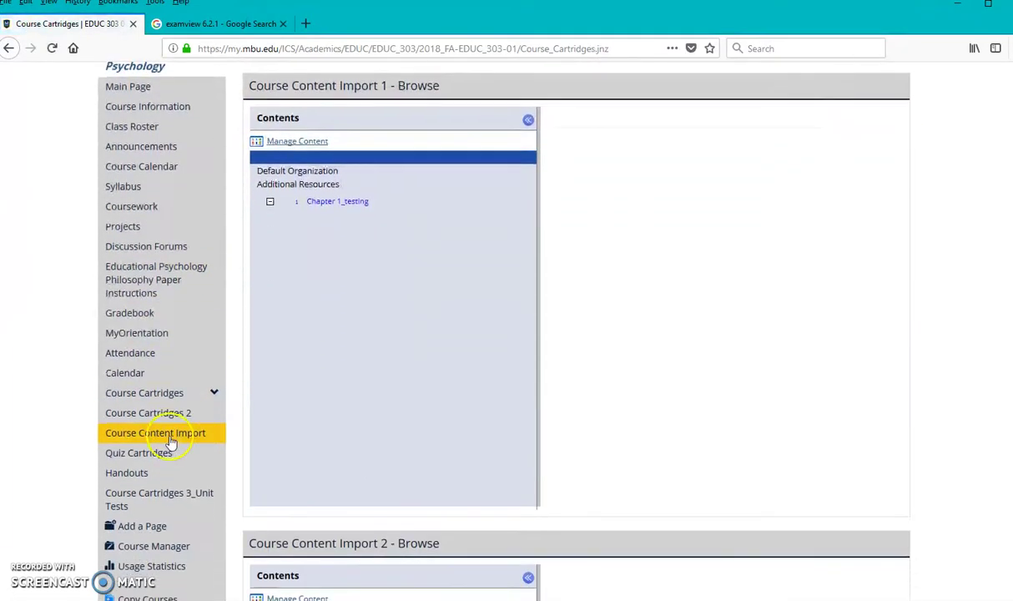
click(154, 418)
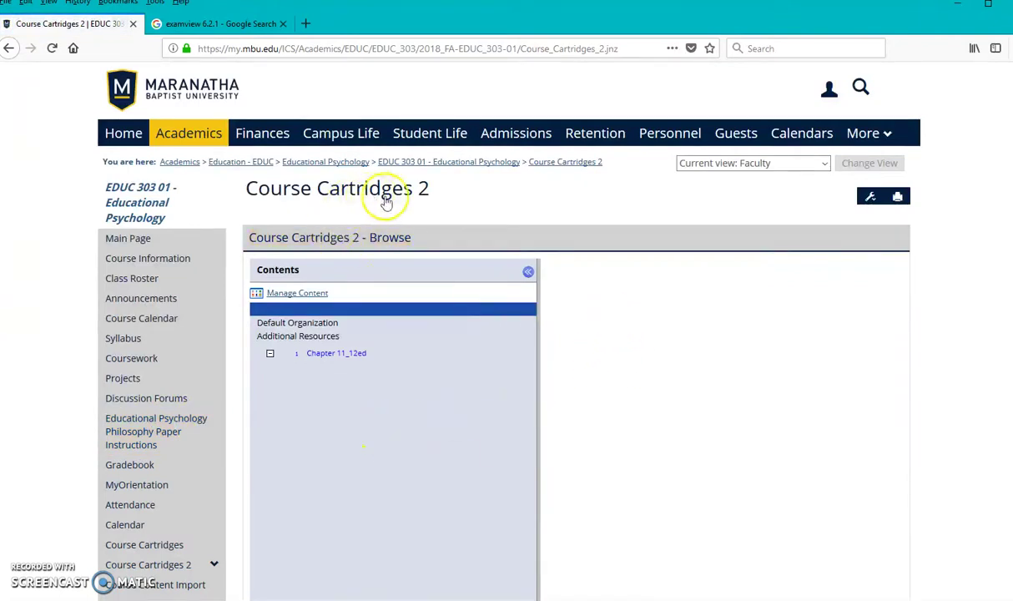
click(870, 196)
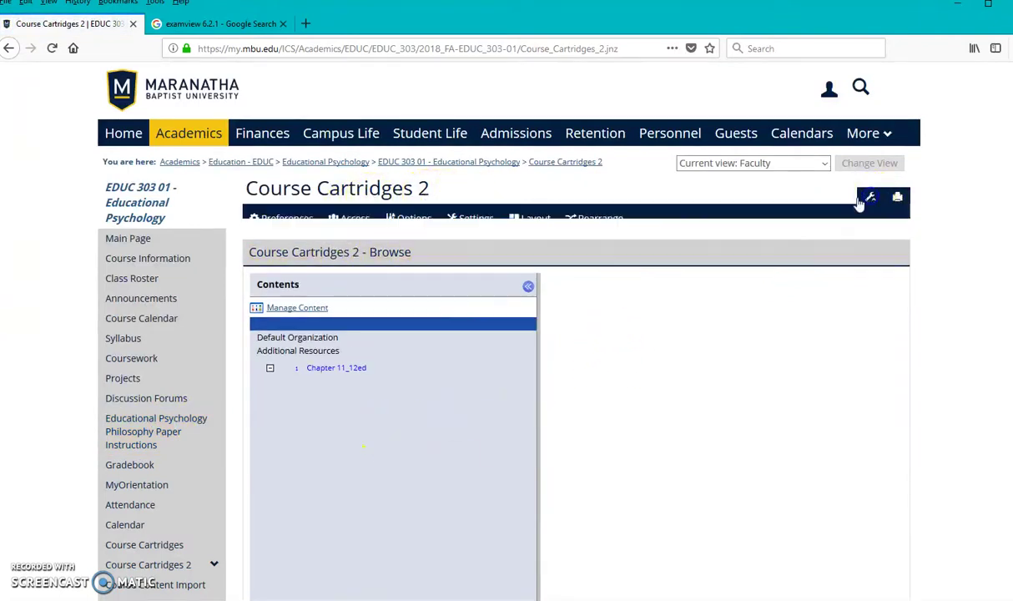
click(402, 224)
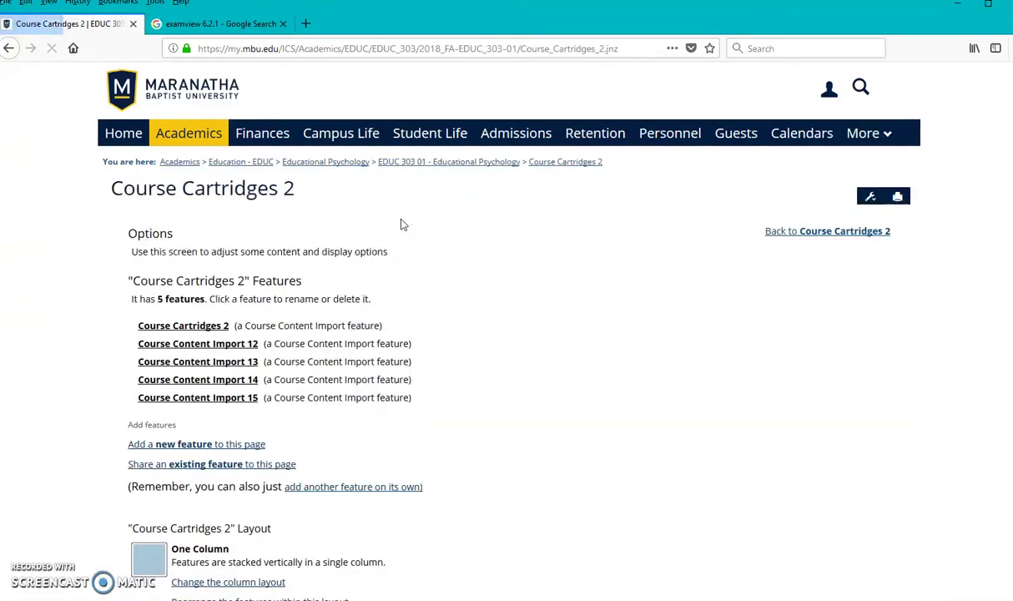
scroll(409, 264, down, 3)
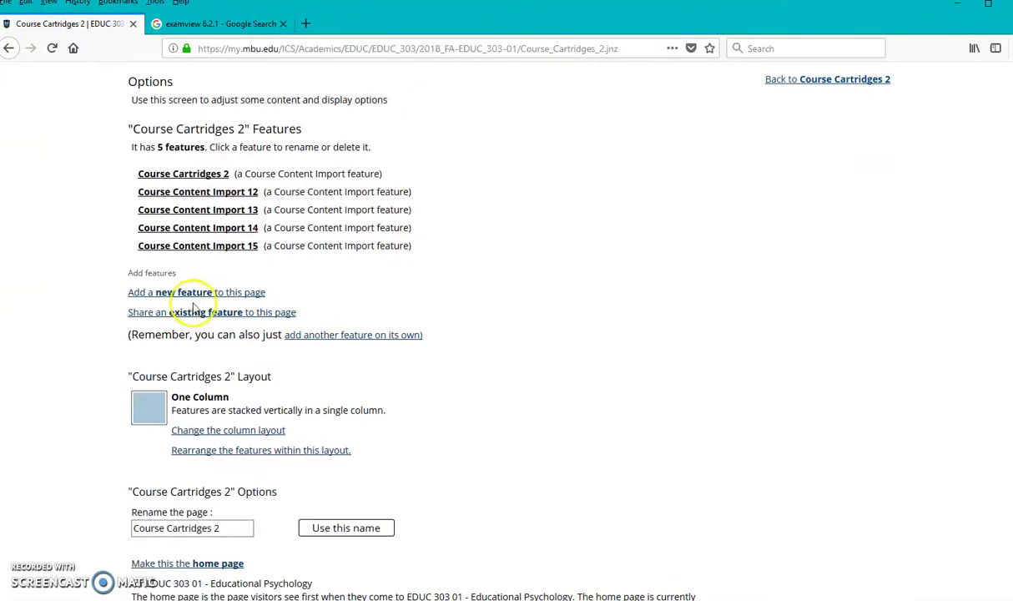
Look up Course Content Import among the new features available for Course Cartridges 2, and return to the page without adding one.
click(191, 294)
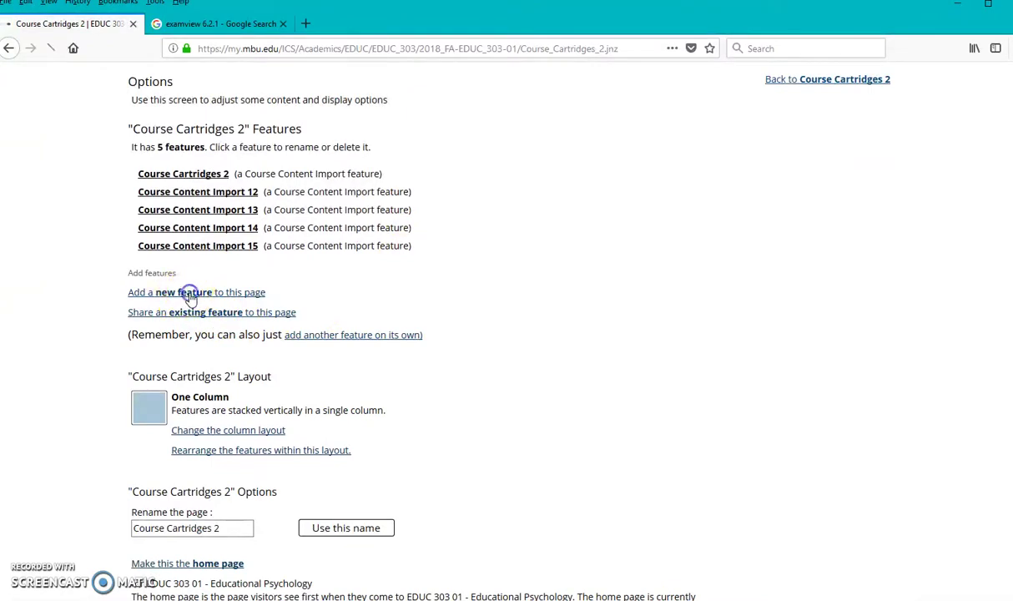
scroll(271, 369, down, 5)
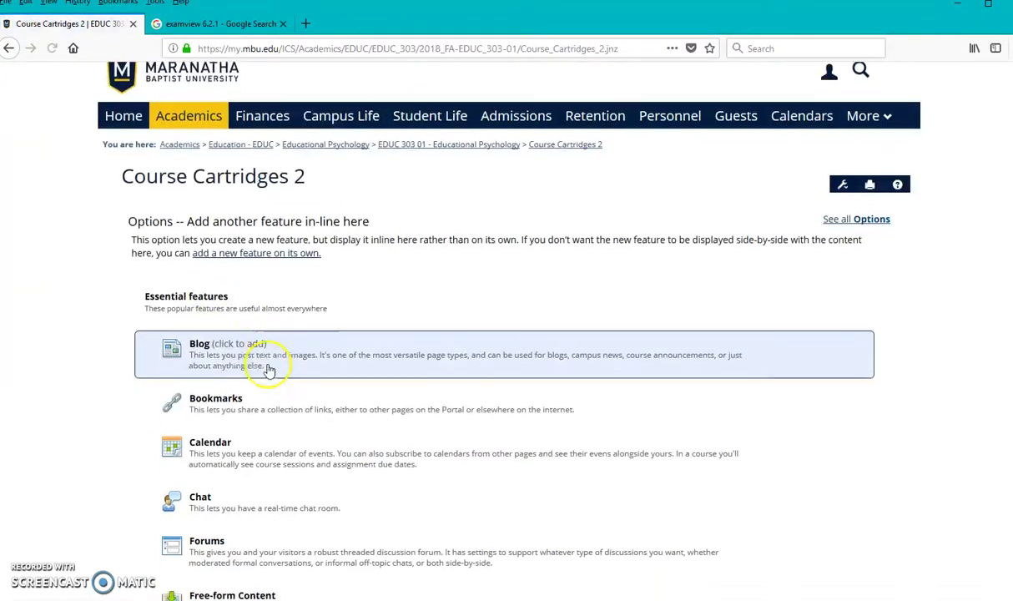
scroll(275, 367, down, 1)
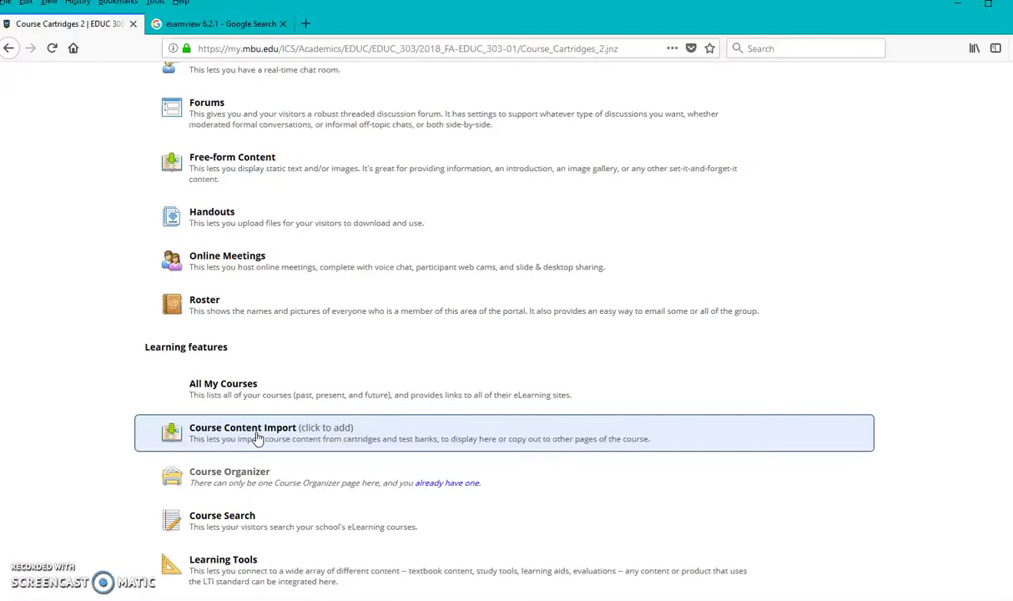
scroll(257, 438, up, 6)
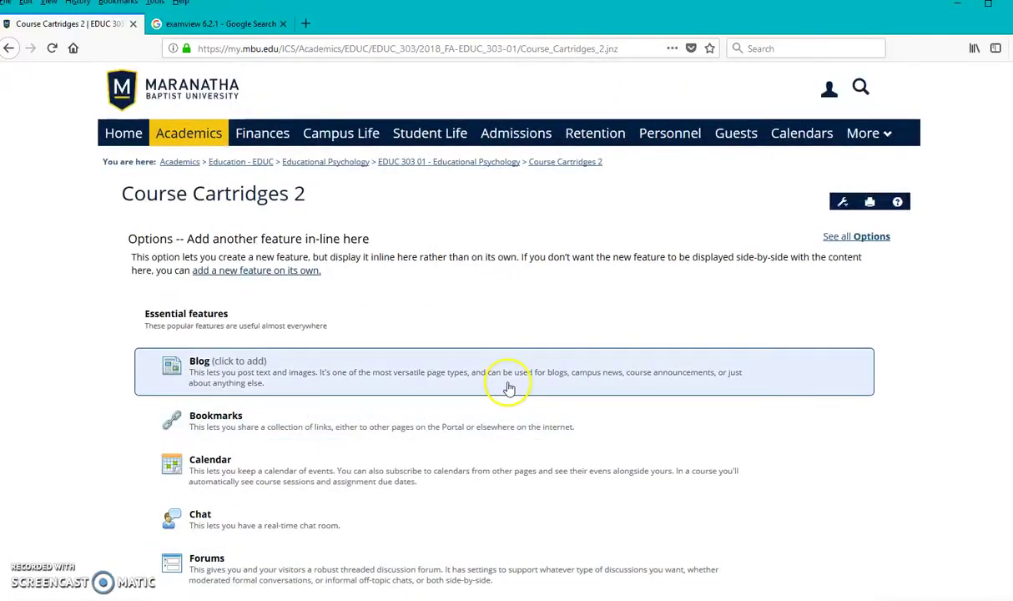
click(567, 163)
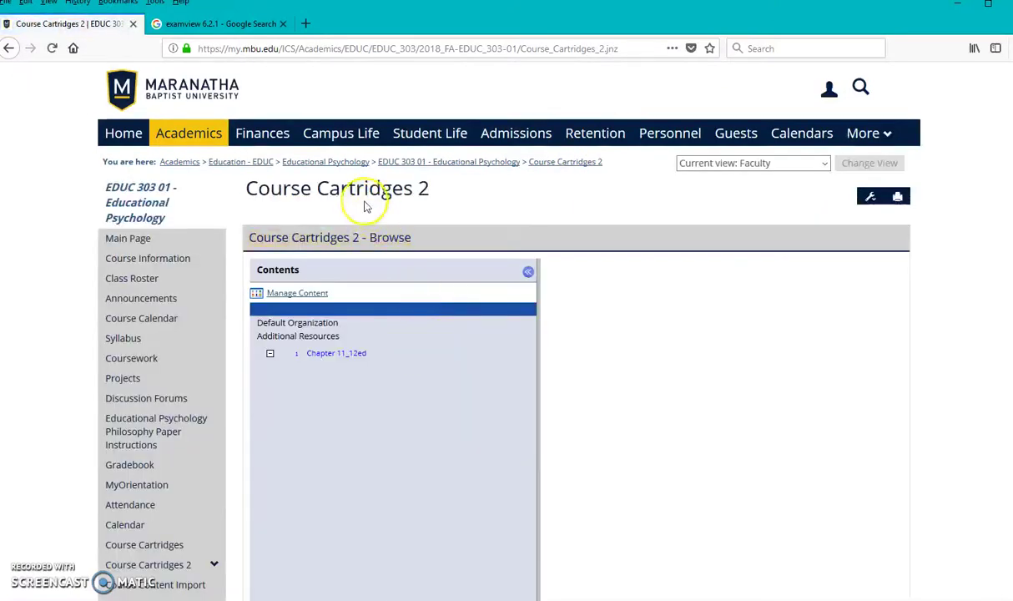
Examine the chapter cartridges in each content import feature on the Course Cartridges 2 page, through Course Content Import 15.
scroll(334, 320, down, 1)
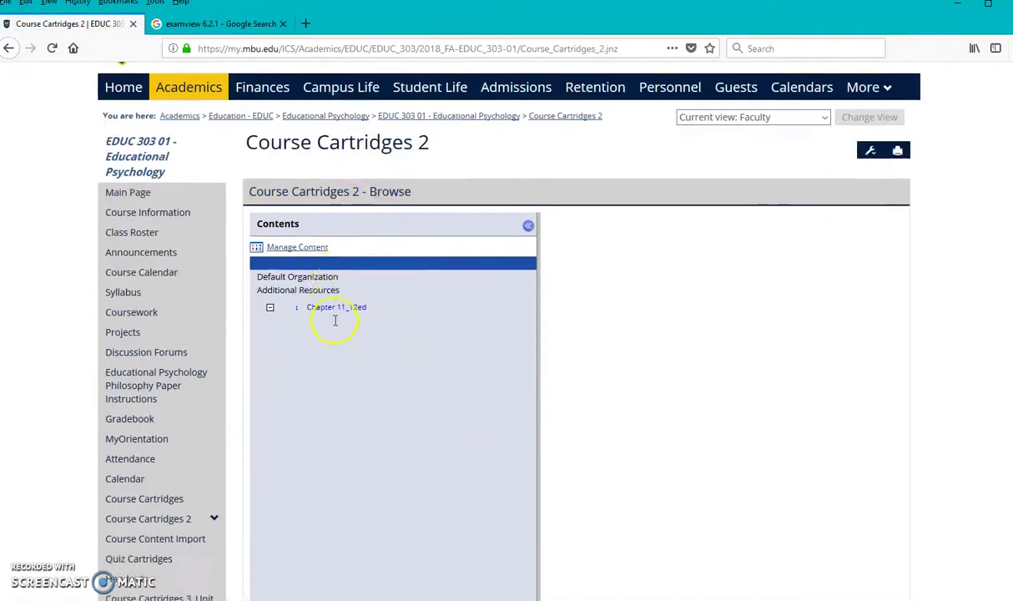
scroll(335, 320, down, 5)
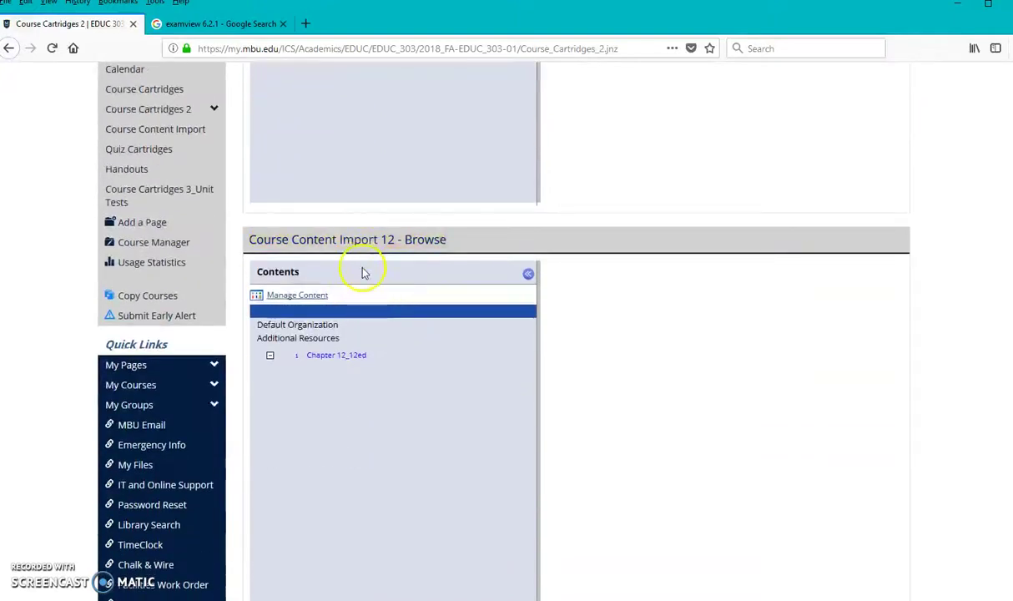
scroll(354, 242, down, 3)
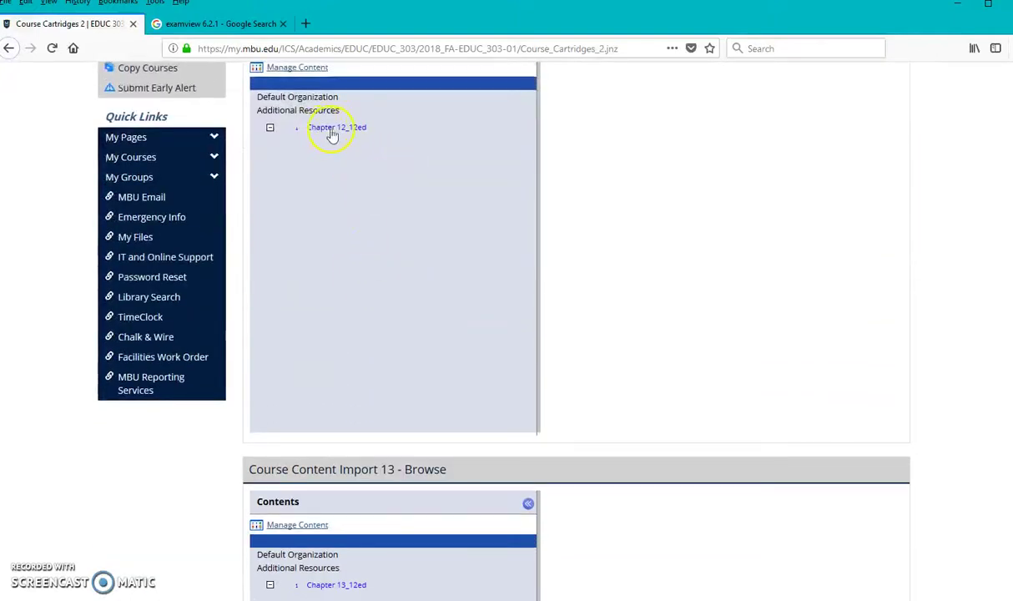
scroll(350, 220, down, 3)
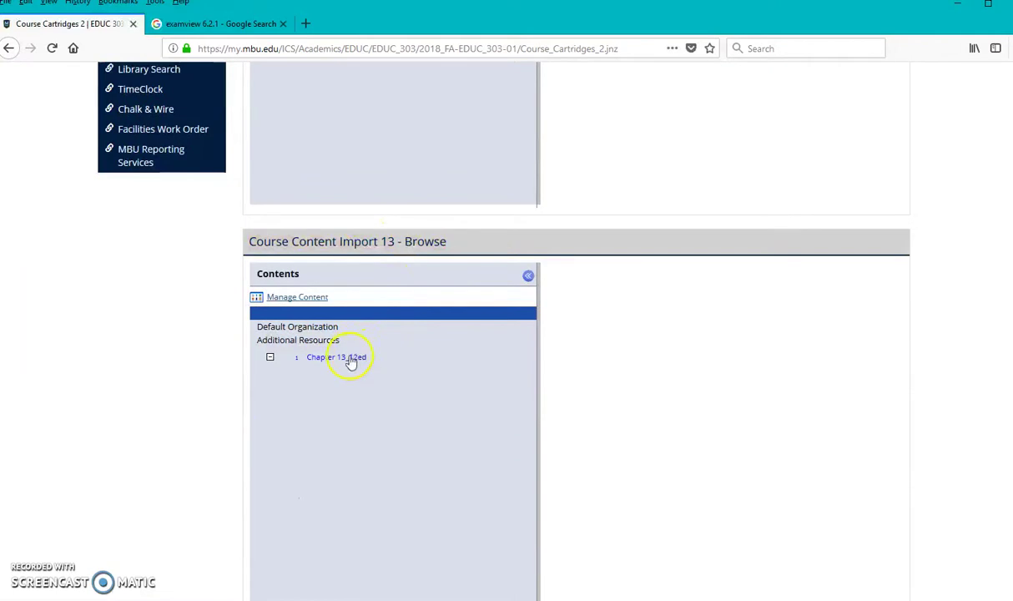
scroll(354, 359, down, 1)
scroll(359, 356, down, 8)
scroll(377, 250, down, 5)
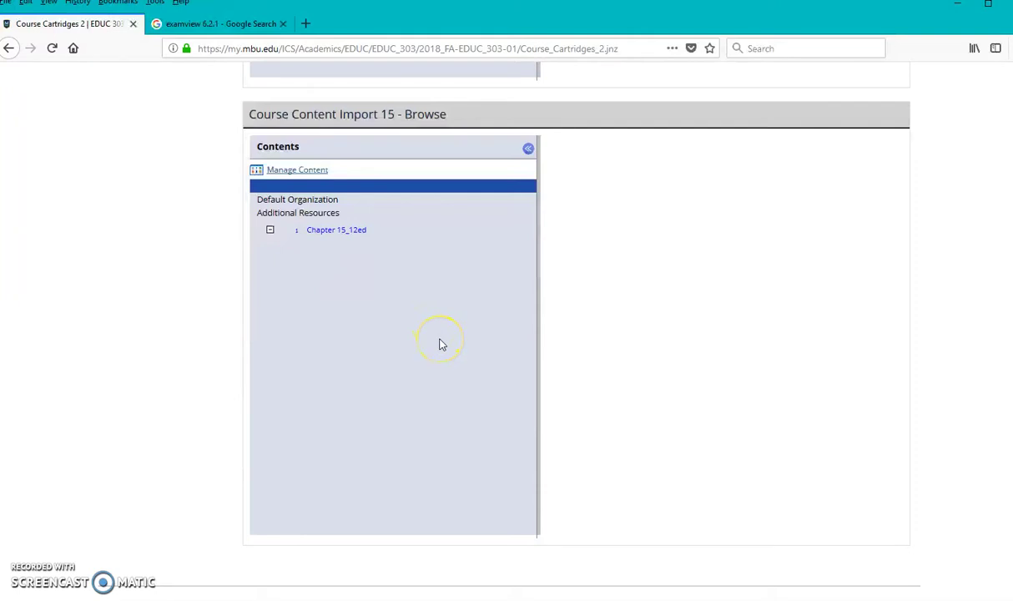
scroll(441, 344, up, 8)
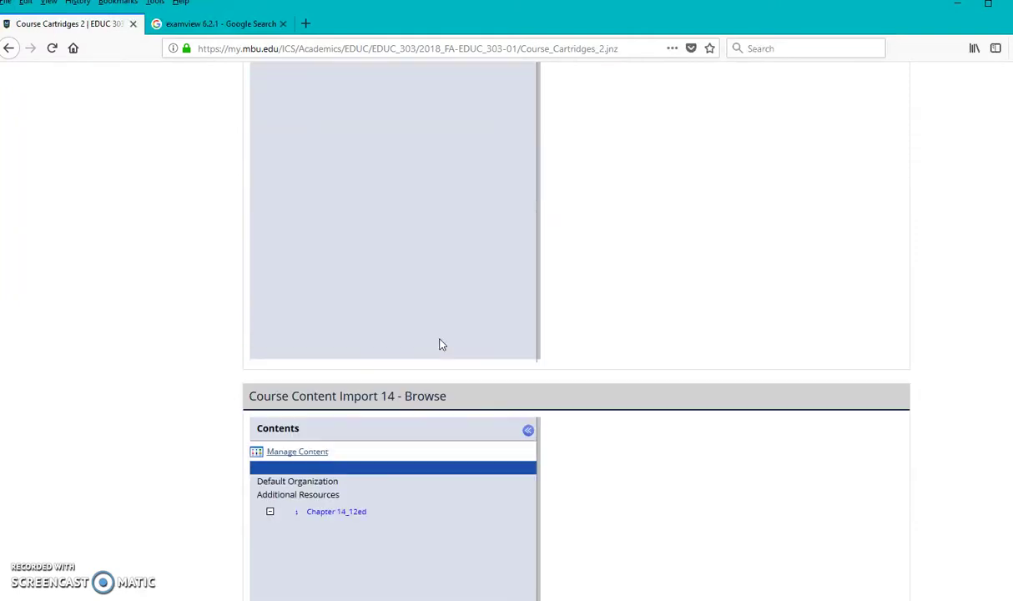
scroll(442, 345, up, 20)
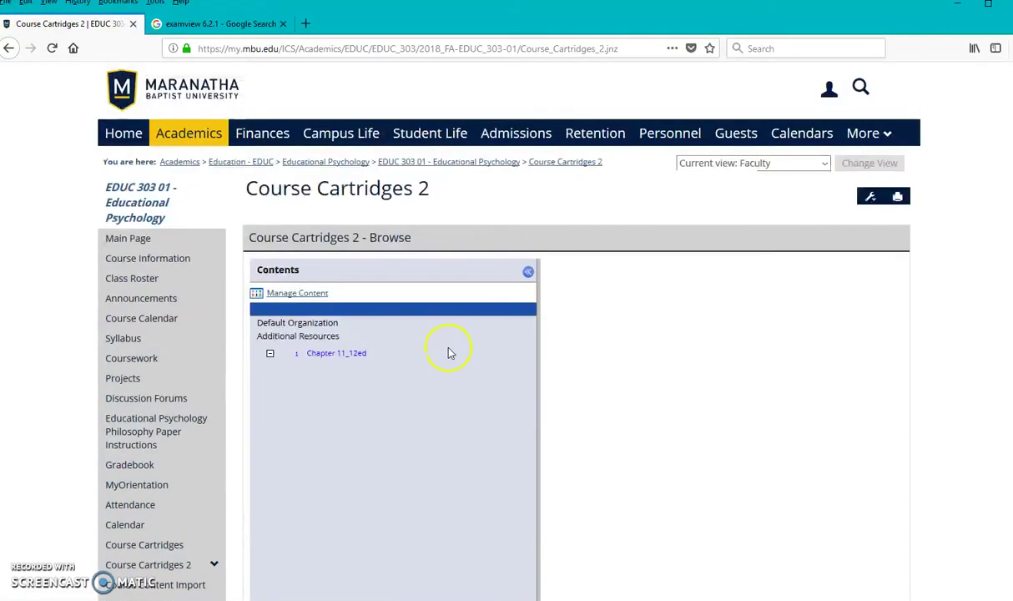